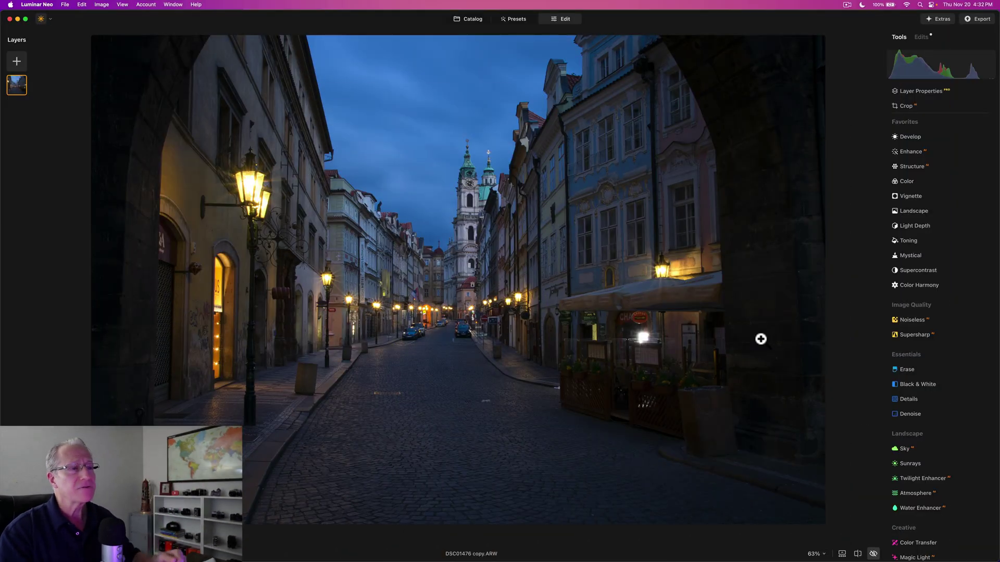
- Switch the preview from the darker original back to the edited Prague street photo
key("backslash")
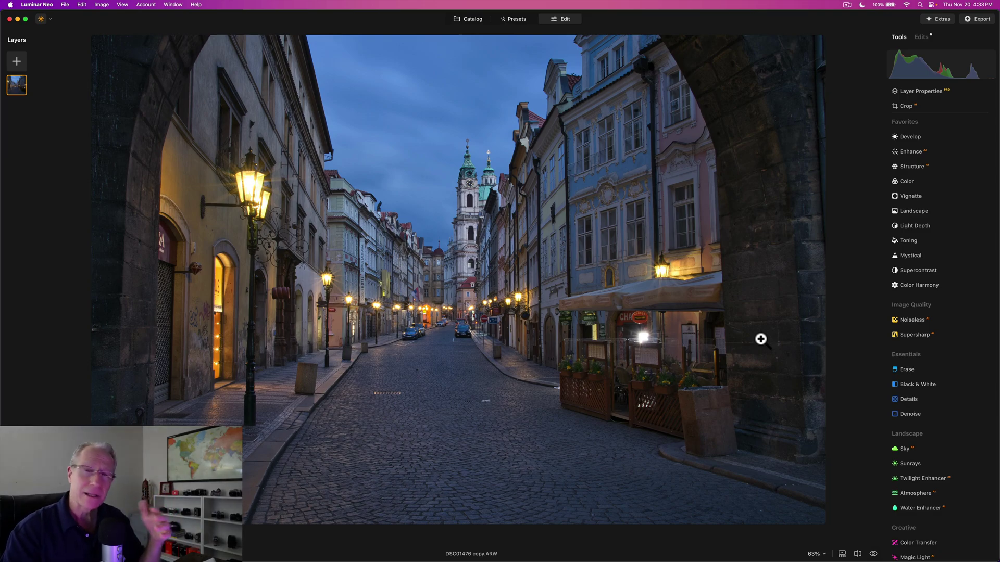
- Add Supercontrast: Highlights Contrast 15, Midtones Contrast 24, Shadows Contrast 25, Midtones Balance -20
left_click(912, 270)
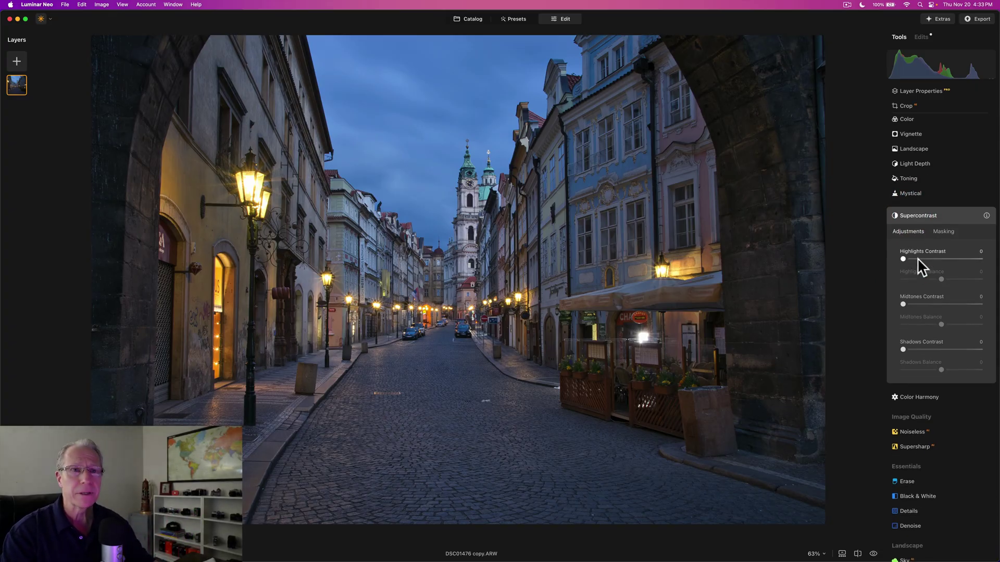
left_click(917, 258)
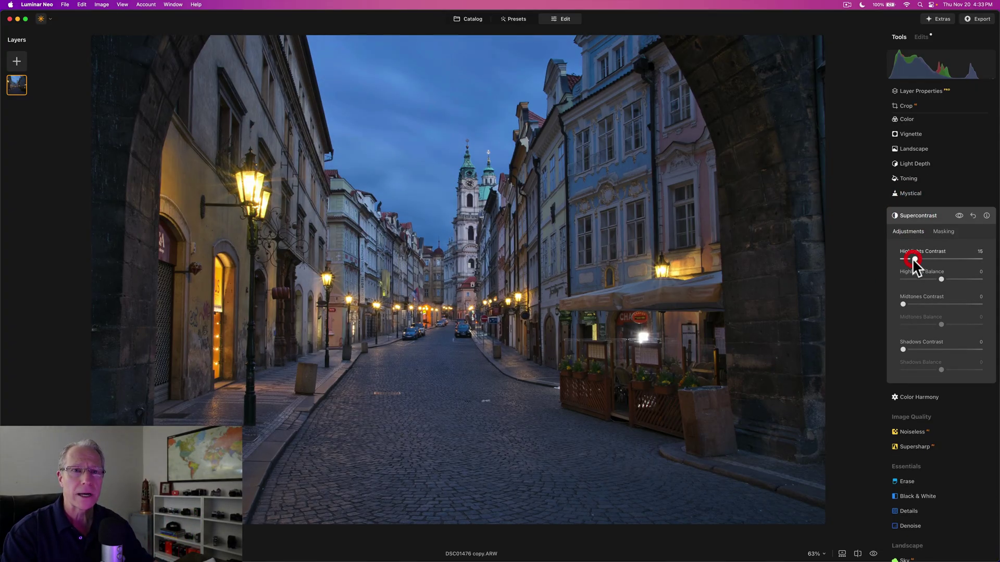
left_click(913, 304)
left_click_drag(911, 304, 921, 304)
left_click(916, 349)
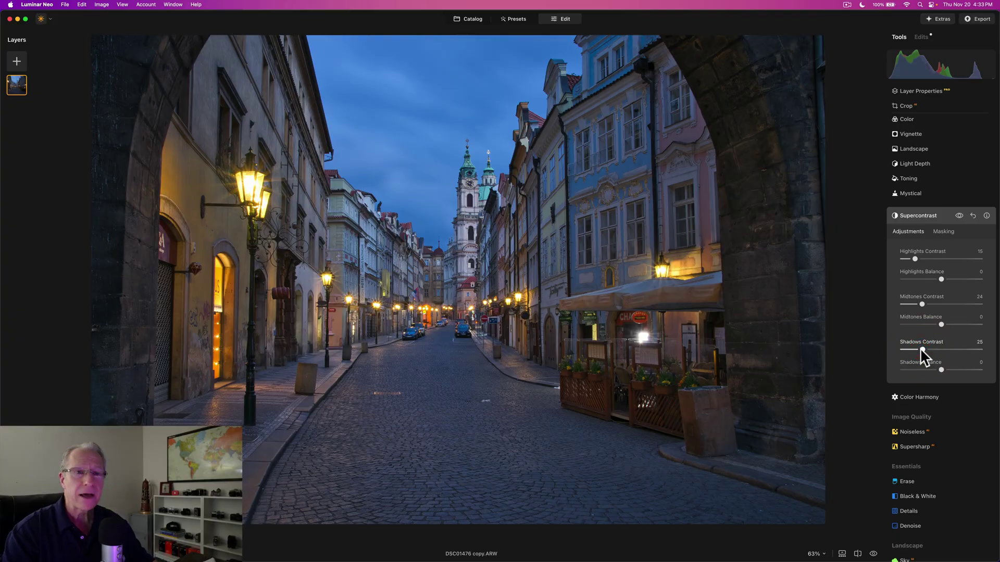
left_click_drag(940, 325, 932, 324)
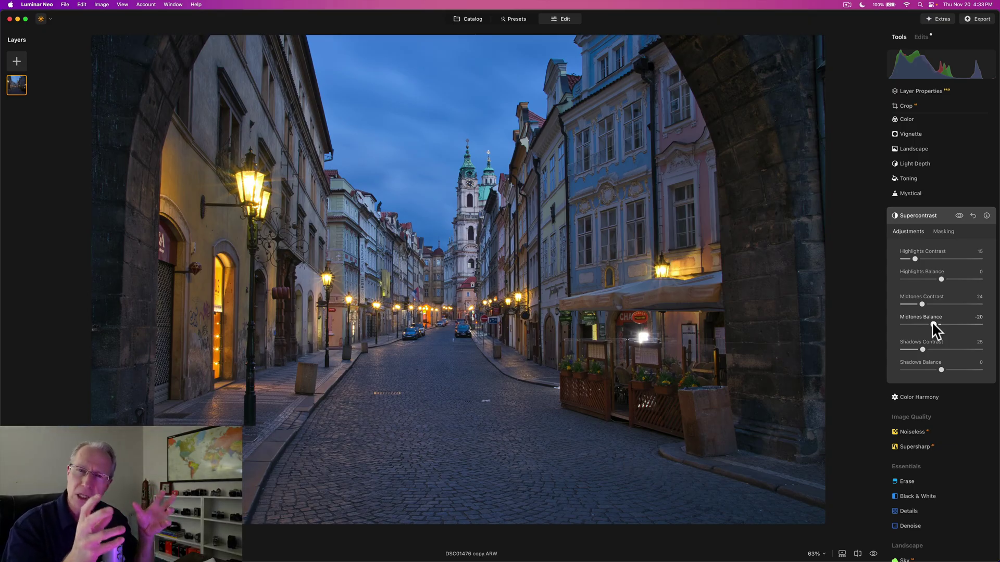
- Compare with Supercontrast hidden, re-enable it and collapse its settings
left_click(958, 216)
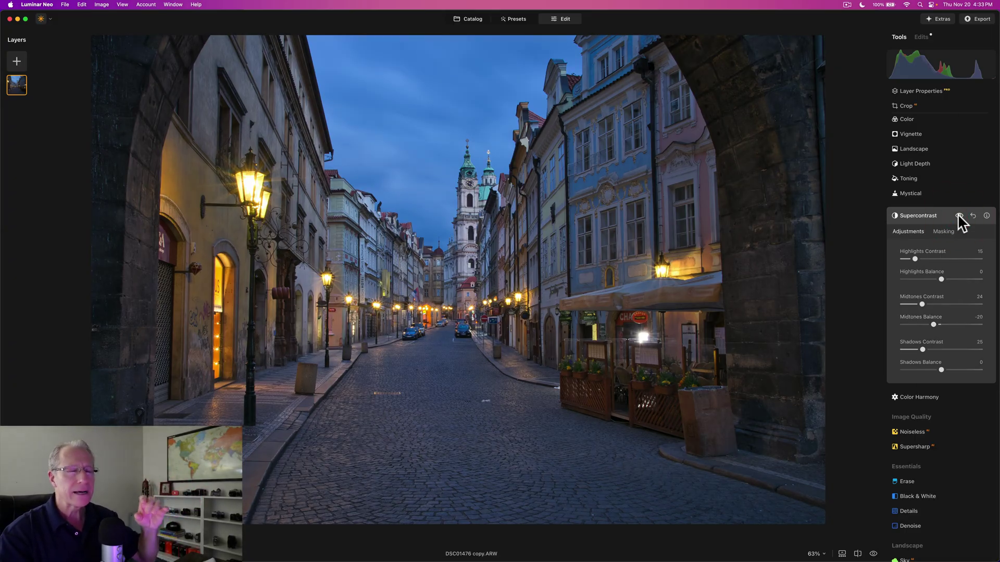
left_click(959, 215)
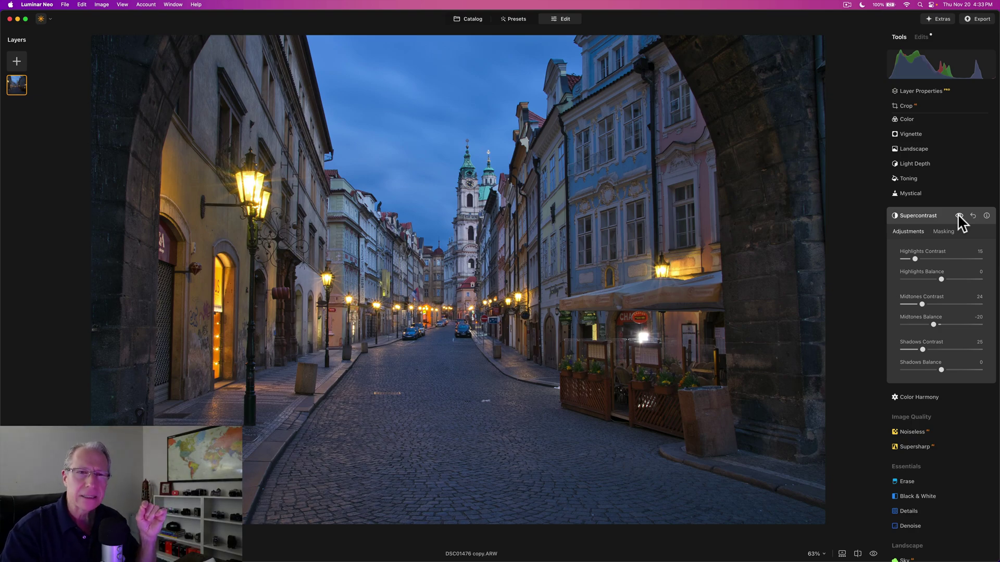
left_click(934, 215)
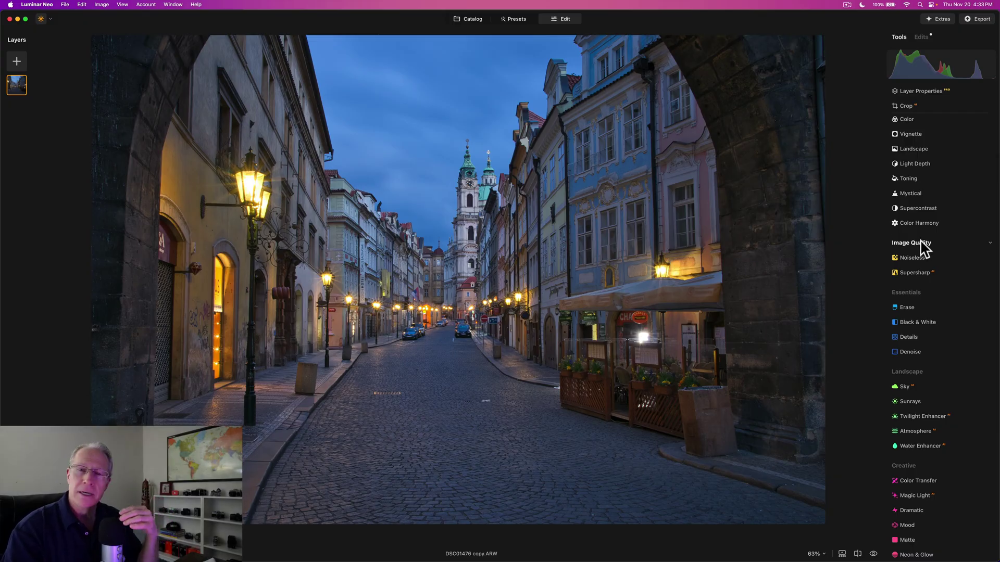
- Apply Light Depth with its Amount raised to 32
scroll(921, 246, "up", 3)
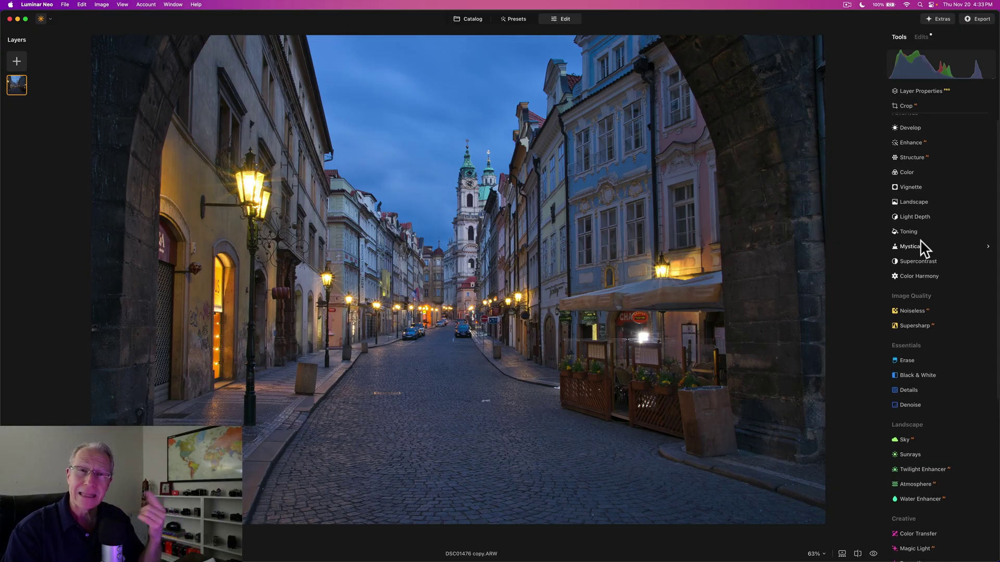
left_click(915, 222)
scroll(914, 220, "down", 2)
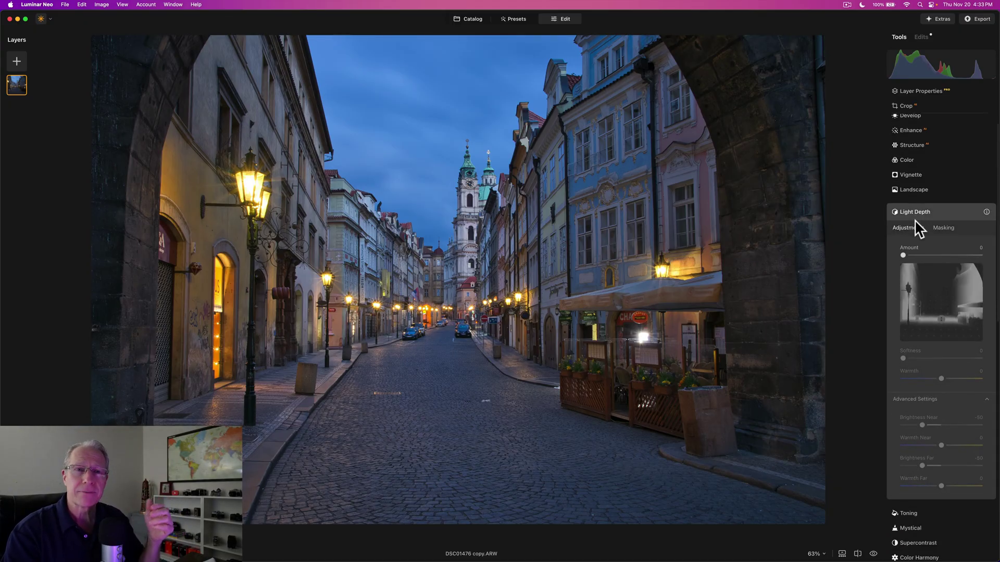
scroll(915, 220, "down", 1)
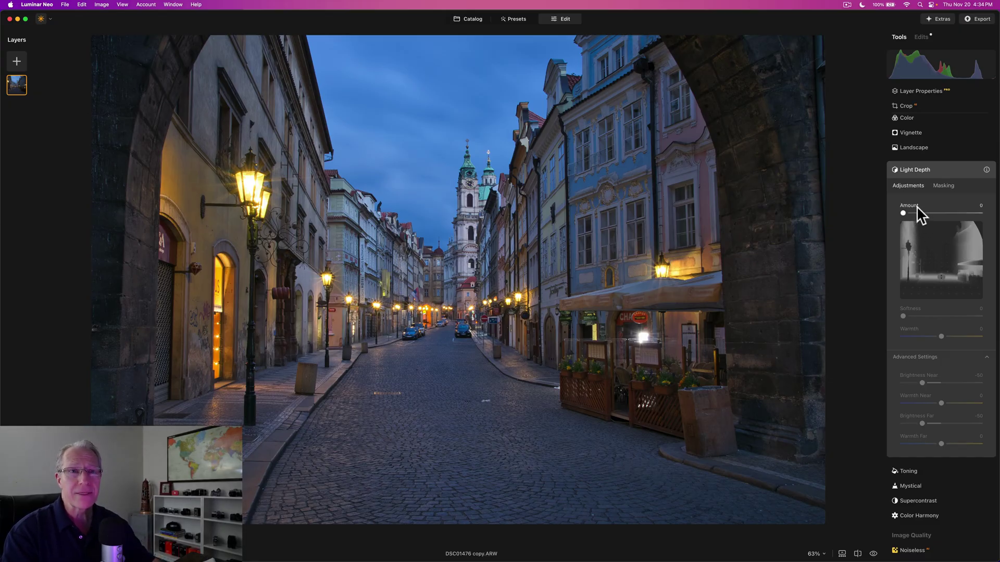
left_click_drag(916, 213, 926, 212)
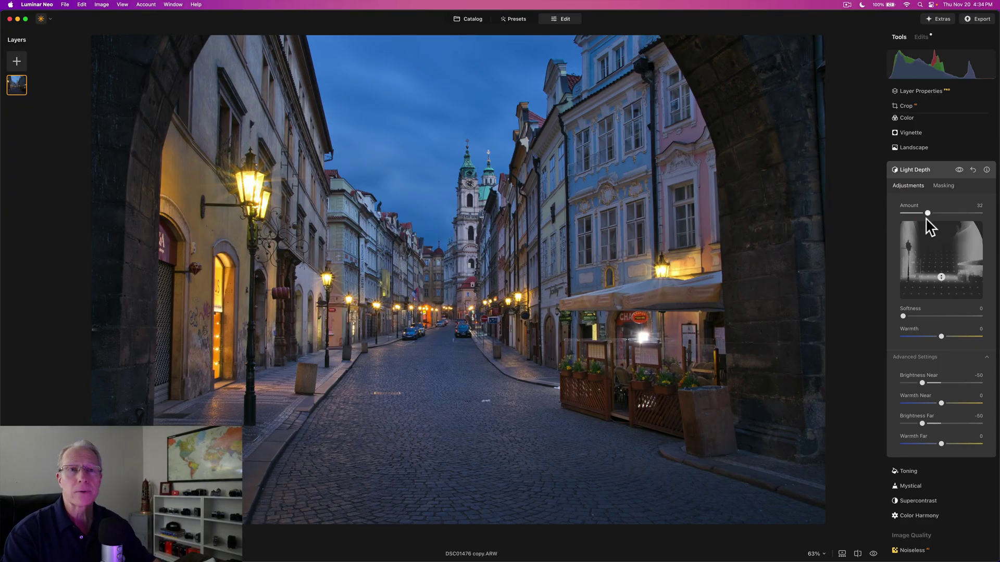
- Move the Light Depth point up the street and set Softness 12 and Warmth 23
left_click_drag(942, 278, 941, 273)
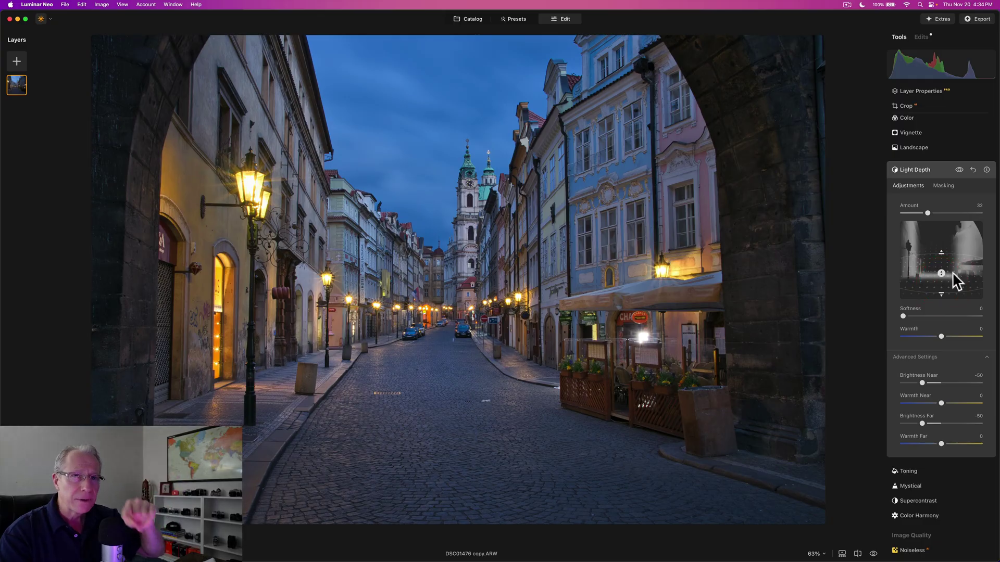
left_click_drag(940, 253, 939, 250)
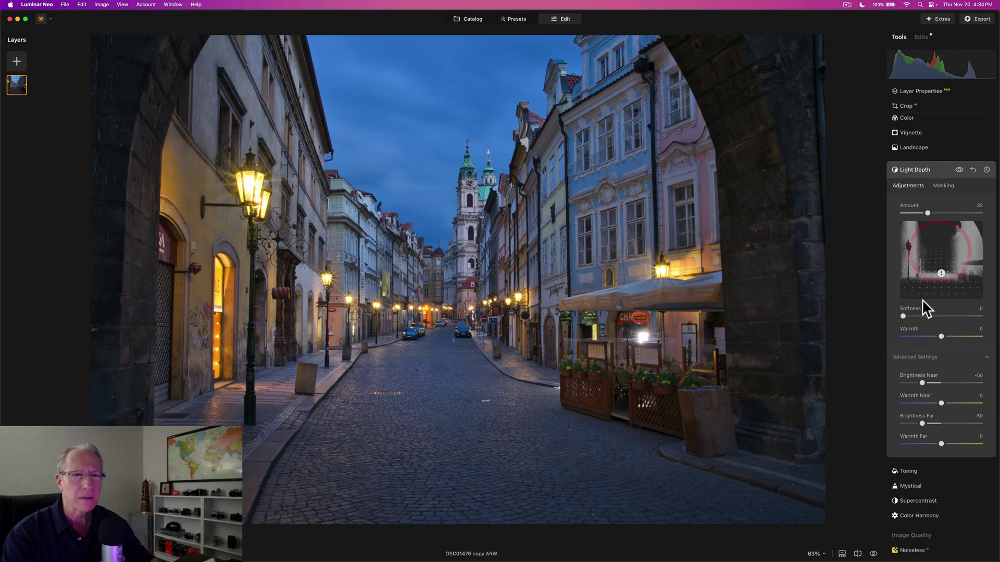
left_click_drag(910, 315, 912, 316)
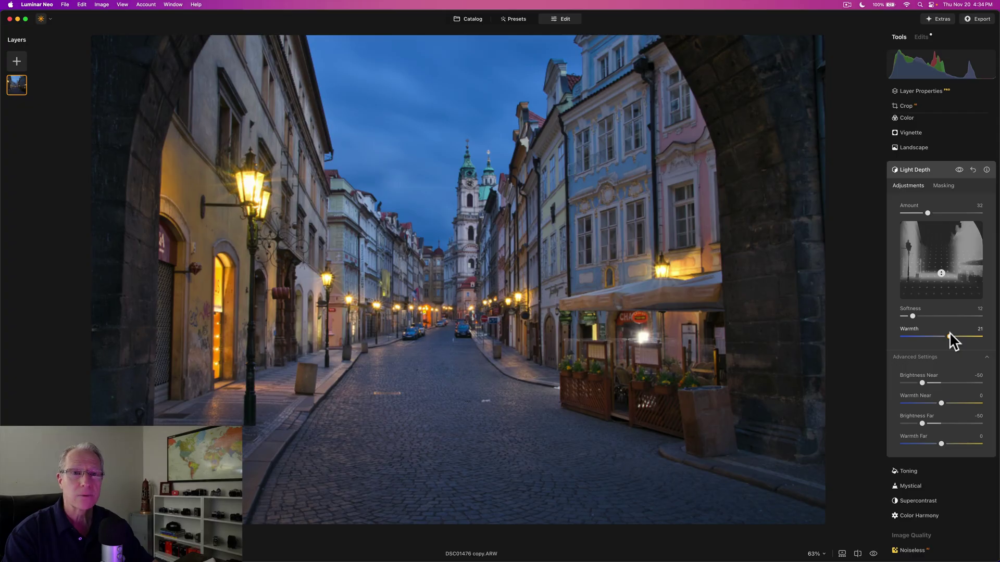
left_click_drag(950, 332, 950, 332)
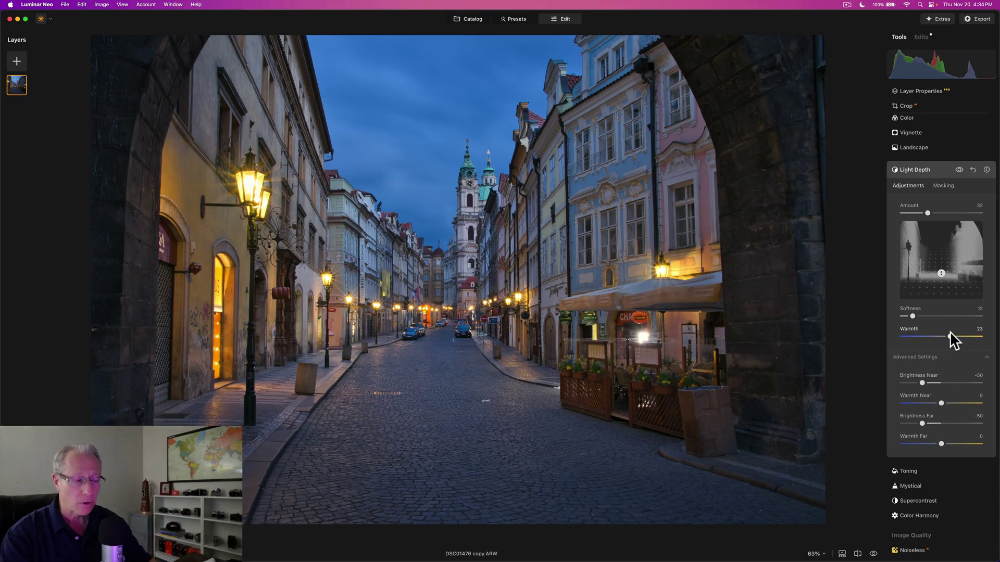
scroll(940, 399, "down", 3)
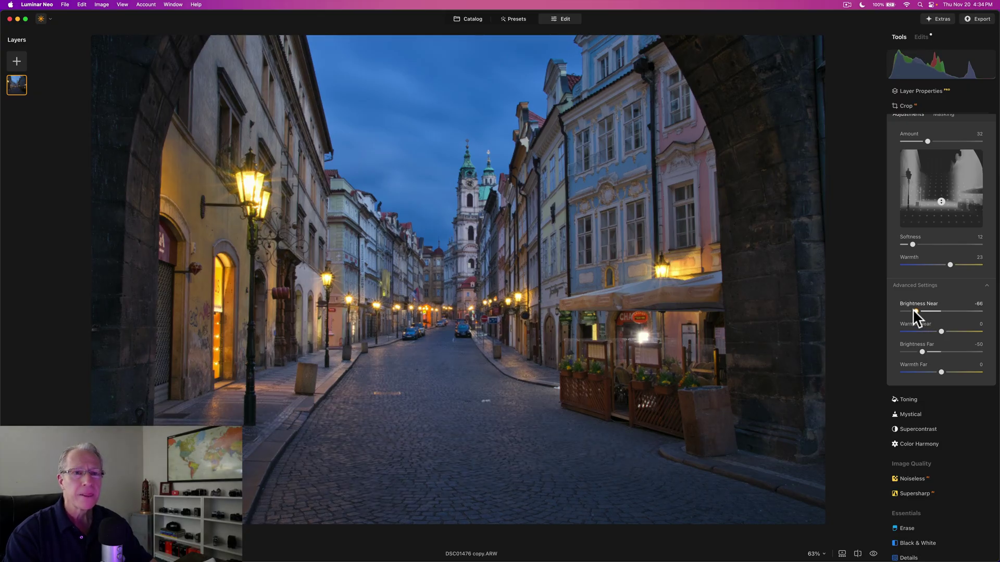
- In Light Depth advanced settings, set Brightness Near -66, Warmth Near -34 and Warmth Far -36
left_click(931, 331)
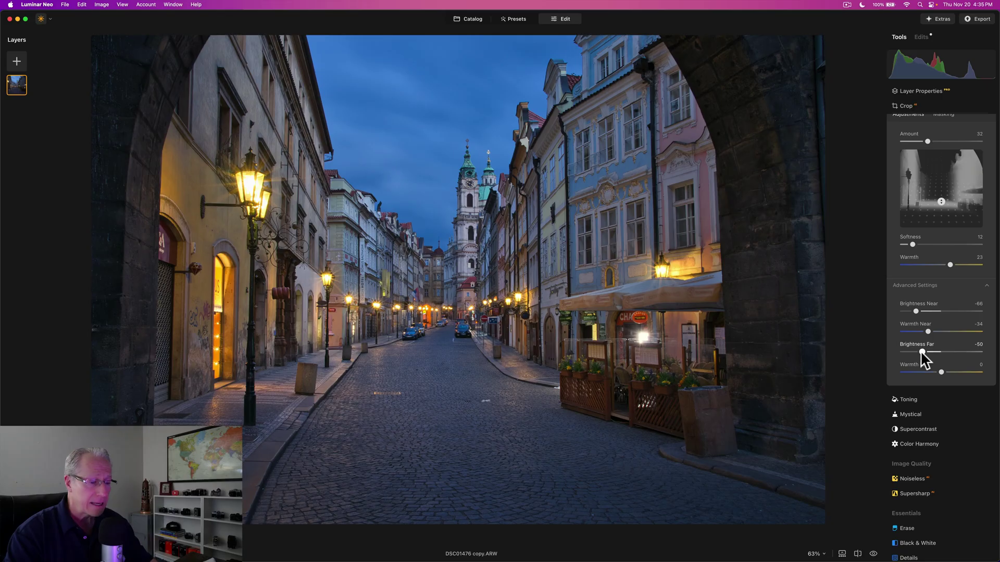
left_click_drag(937, 371, 930, 373)
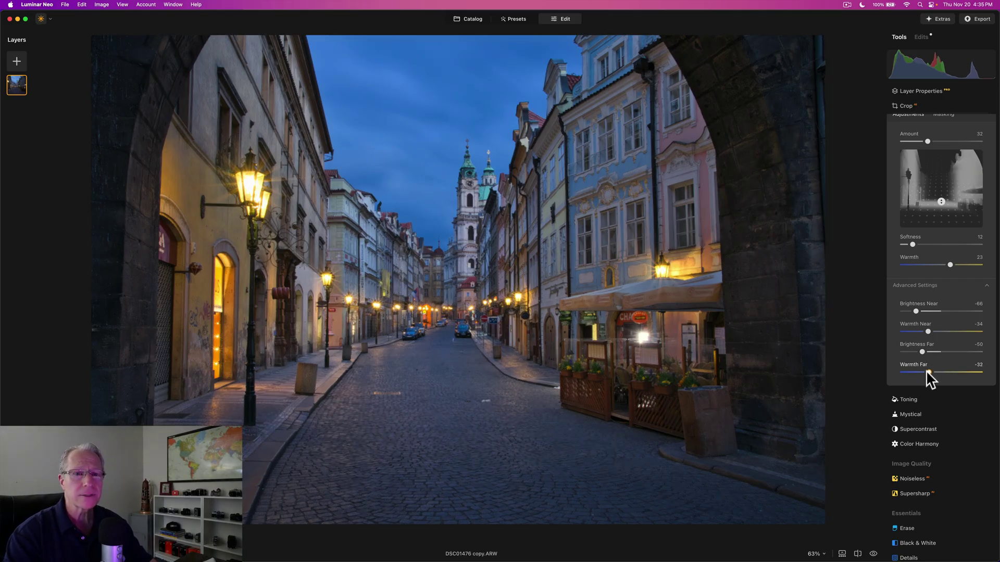
scroll(932, 267, "up", 3)
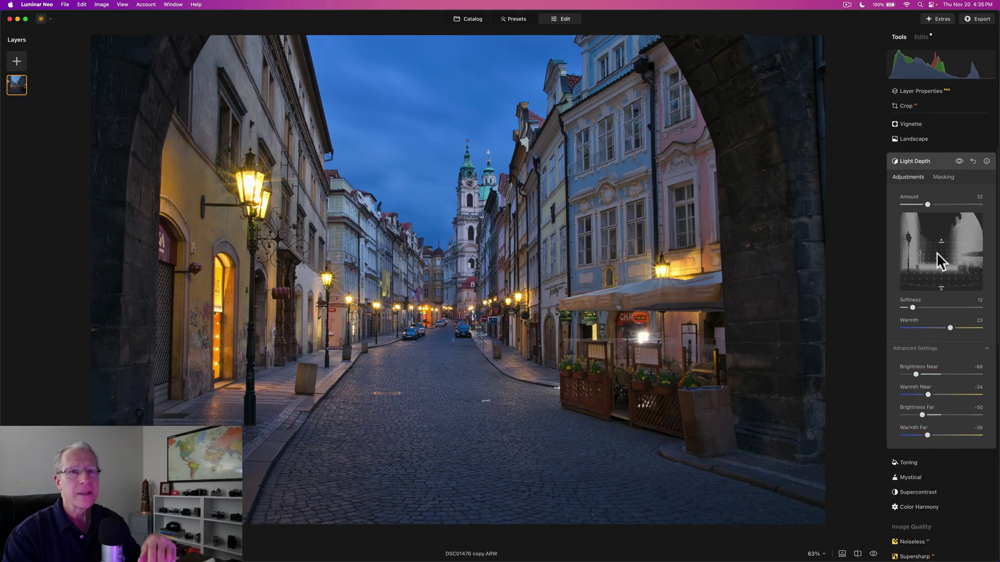
- Toggle Light Depth off and on to compare, leave it enabled, and collapse its settings
left_click(960, 162)
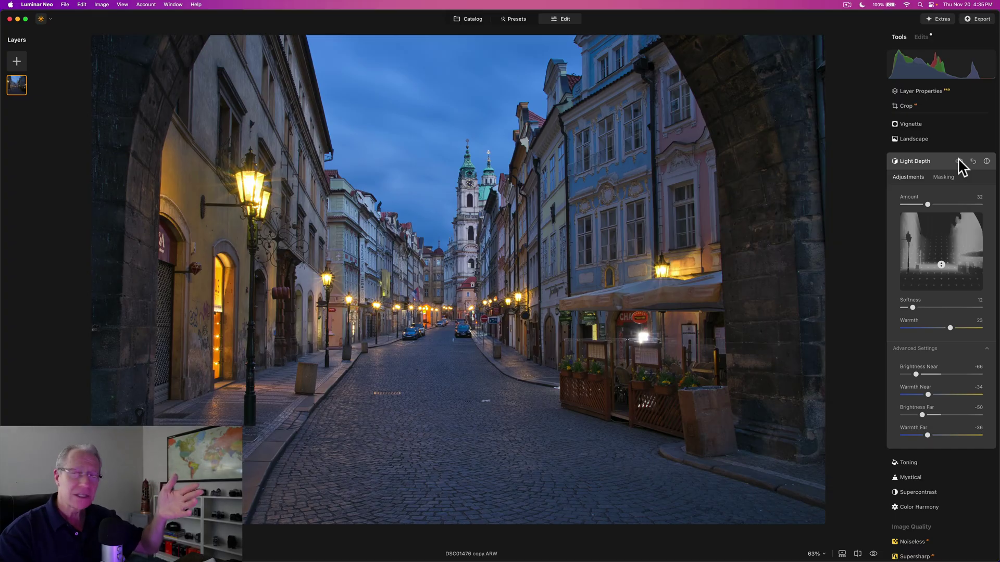
left_click(959, 162)
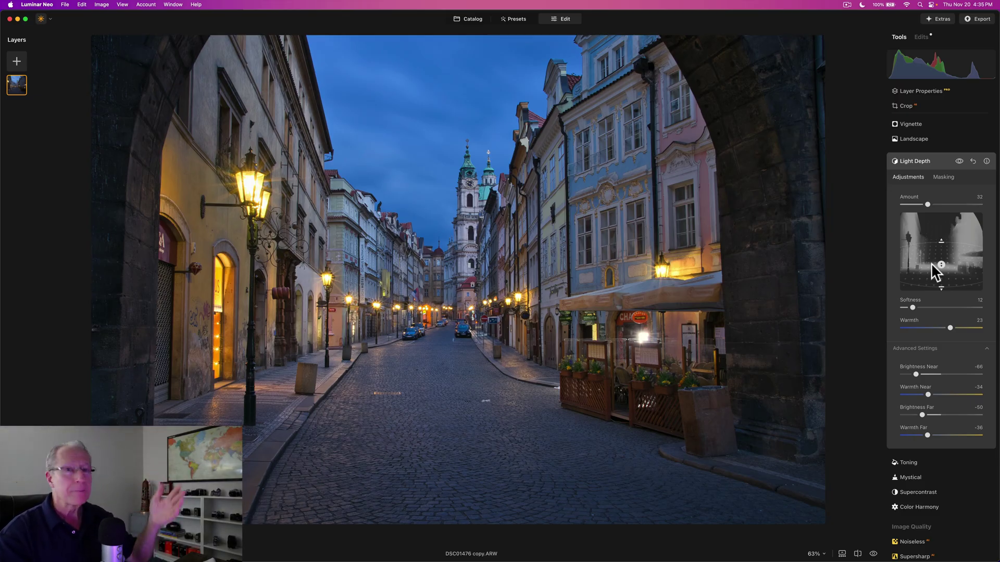
left_click(959, 161)
left_click(958, 161)
left_click(935, 159)
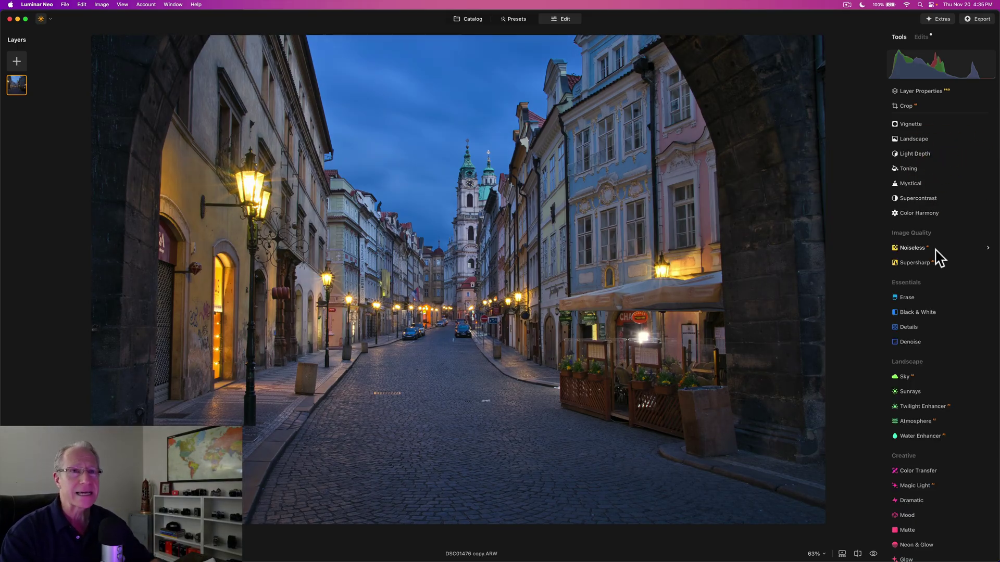
- Set Structure Amount to 30, compare with it off and on, then collapse Structure
scroll(938, 257, "up", 3)
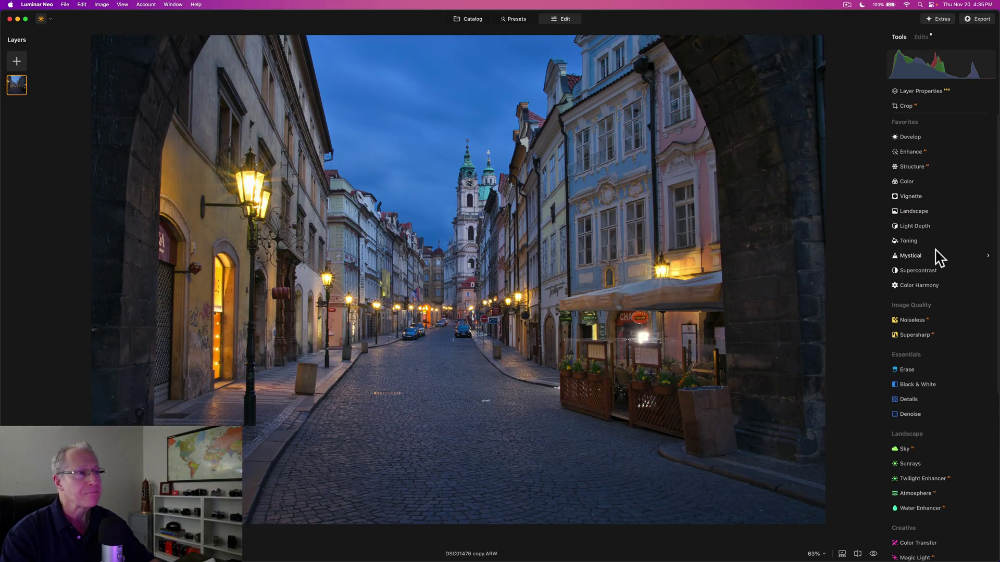
left_click(914, 168)
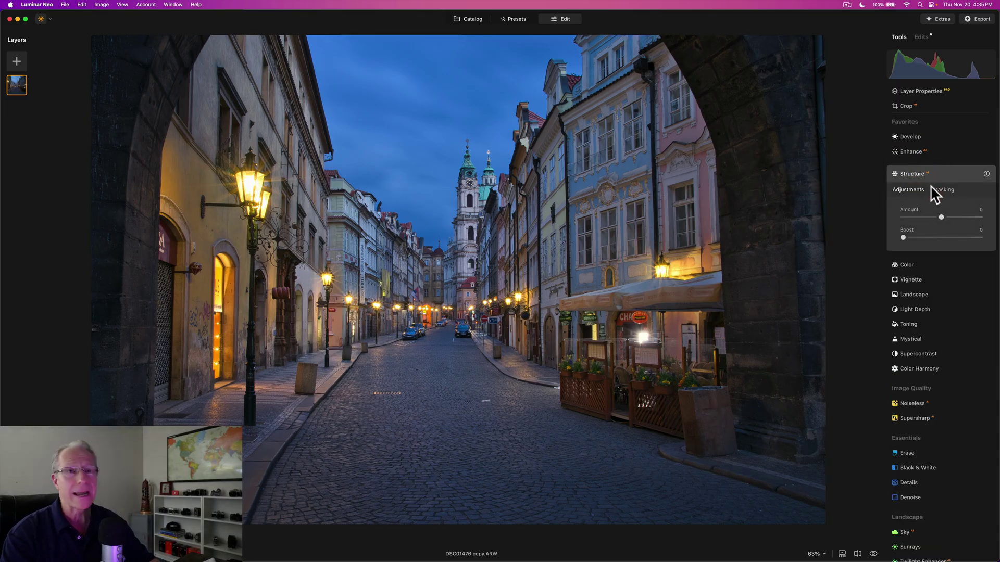
left_click(953, 217)
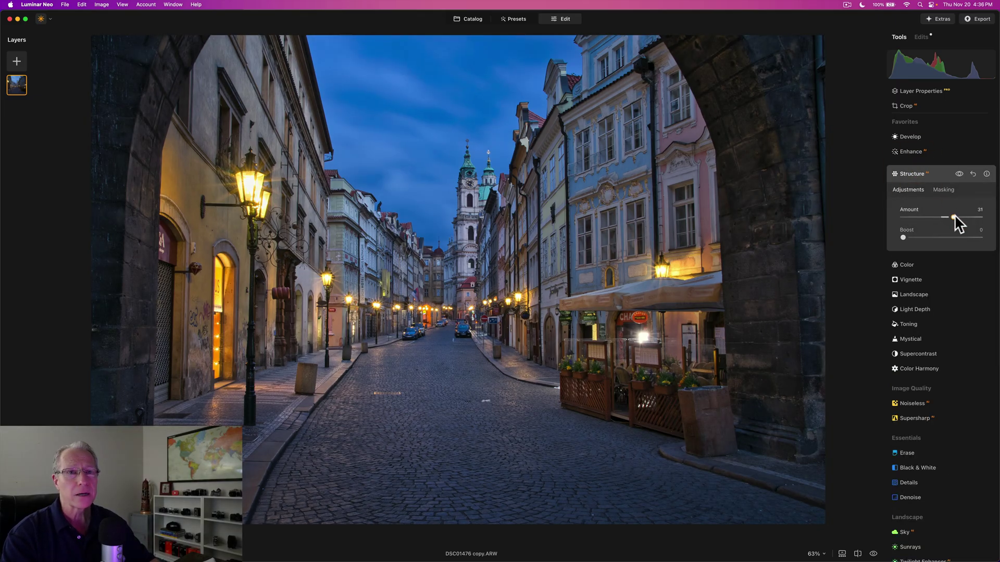
left_click_drag(955, 217, 954, 218)
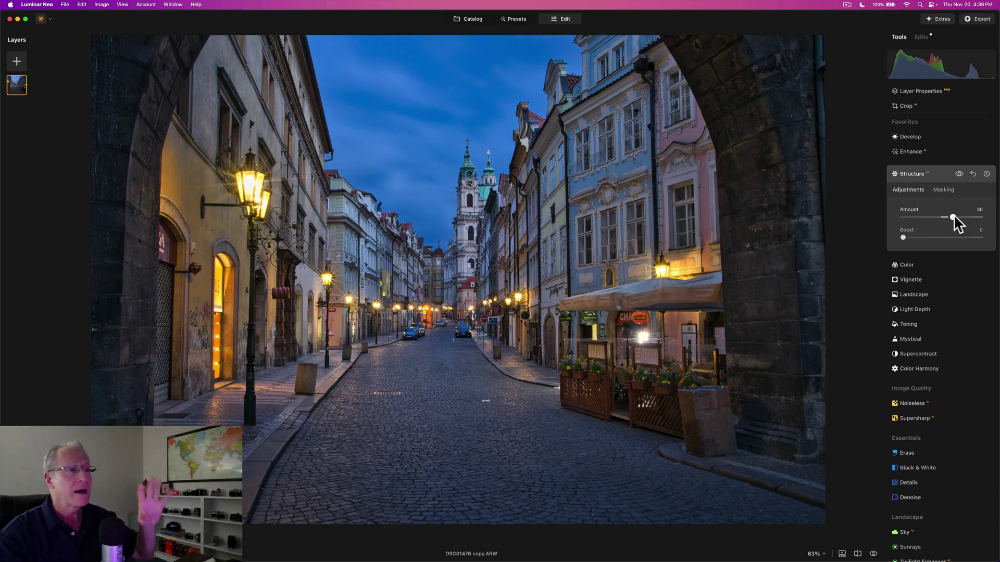
left_click(958, 172)
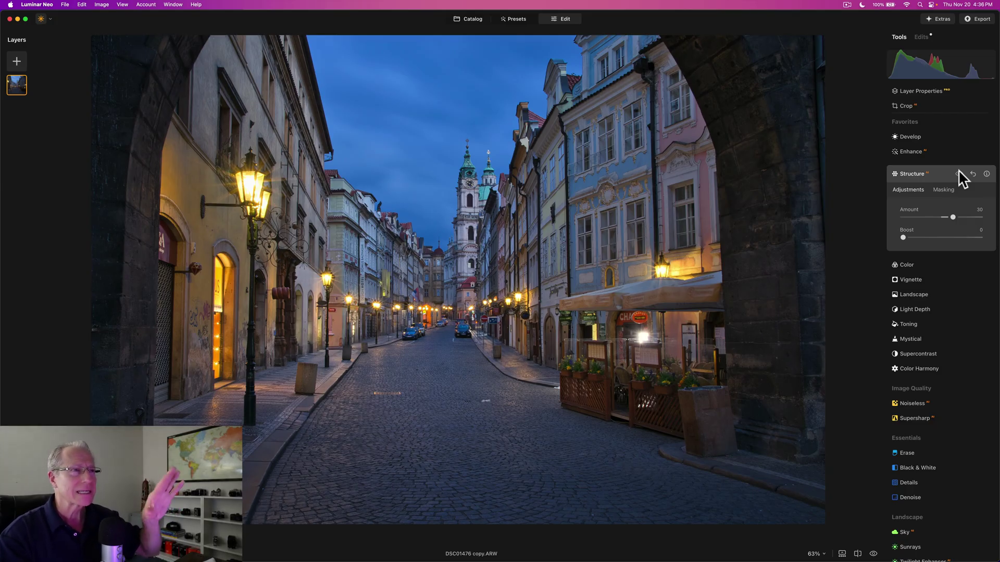
left_click(958, 172)
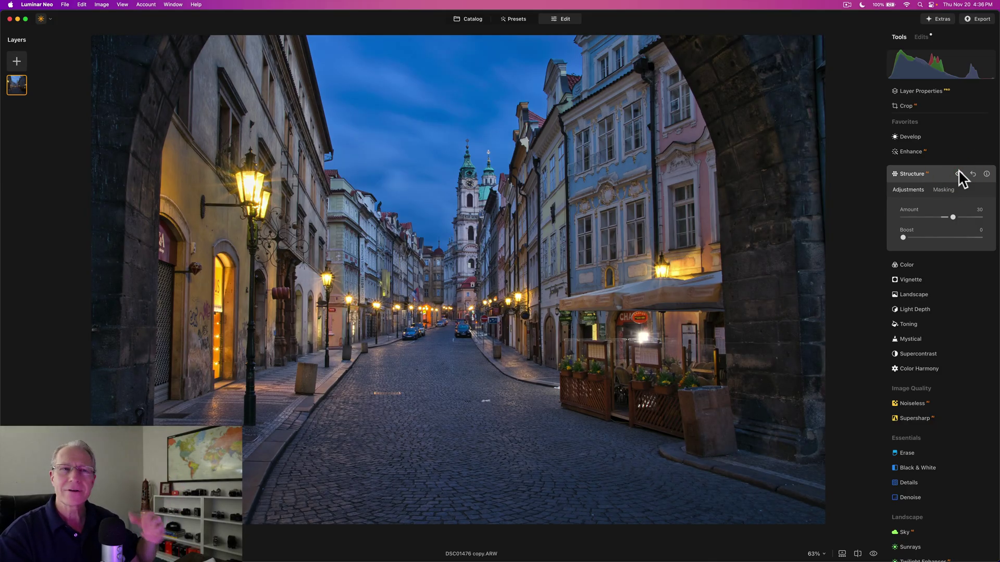
left_click(929, 173)
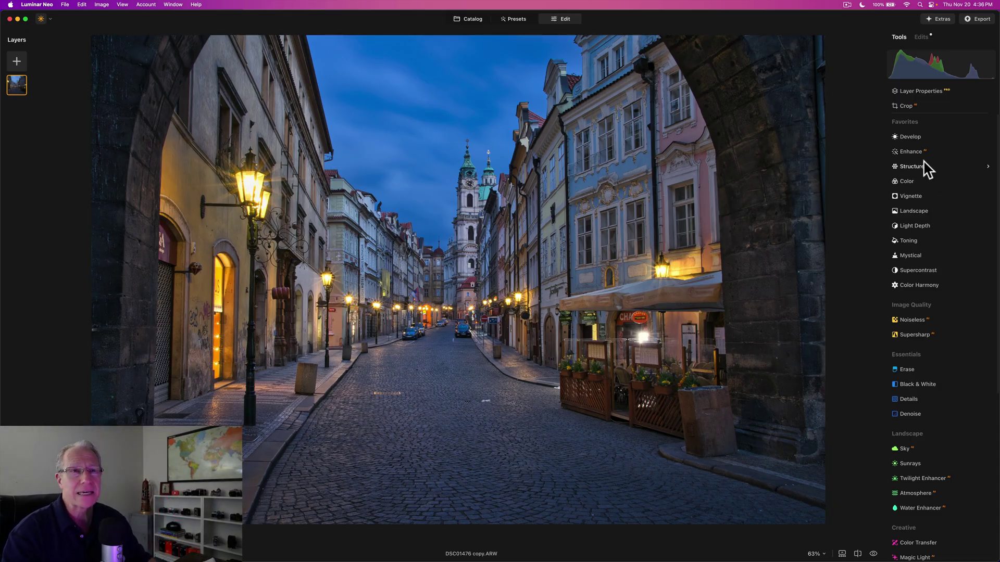
- Set Enhance Accent to 29 and Sky Enhancer to 15, comparing with it toggled off and on
left_click(917, 152)
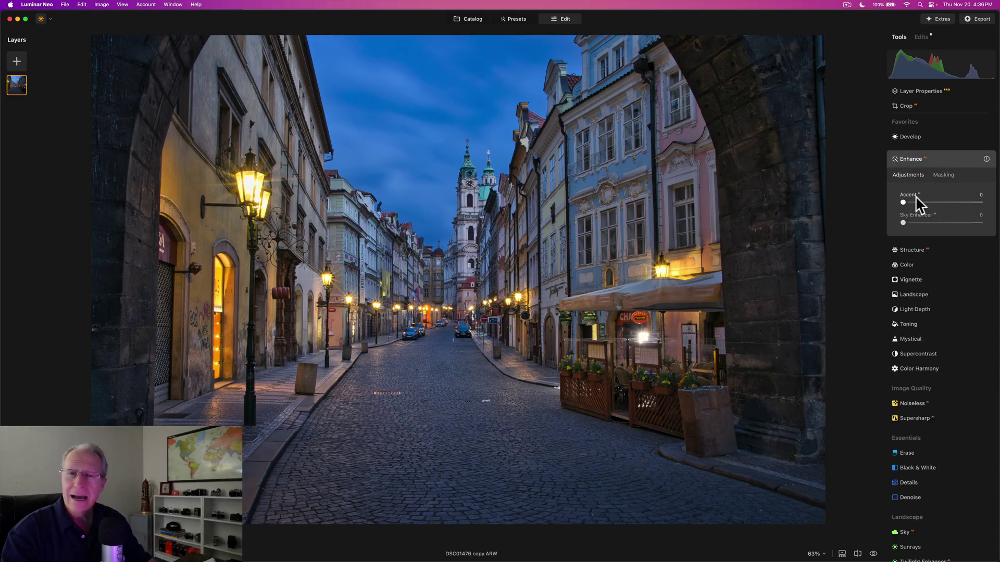
left_click_drag(915, 198, 921, 200)
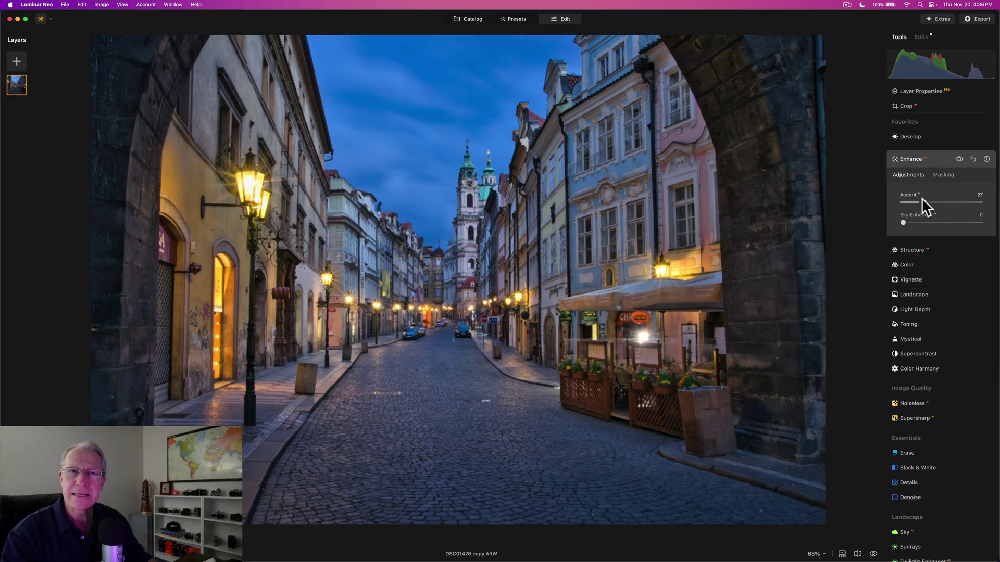
left_click(914, 222)
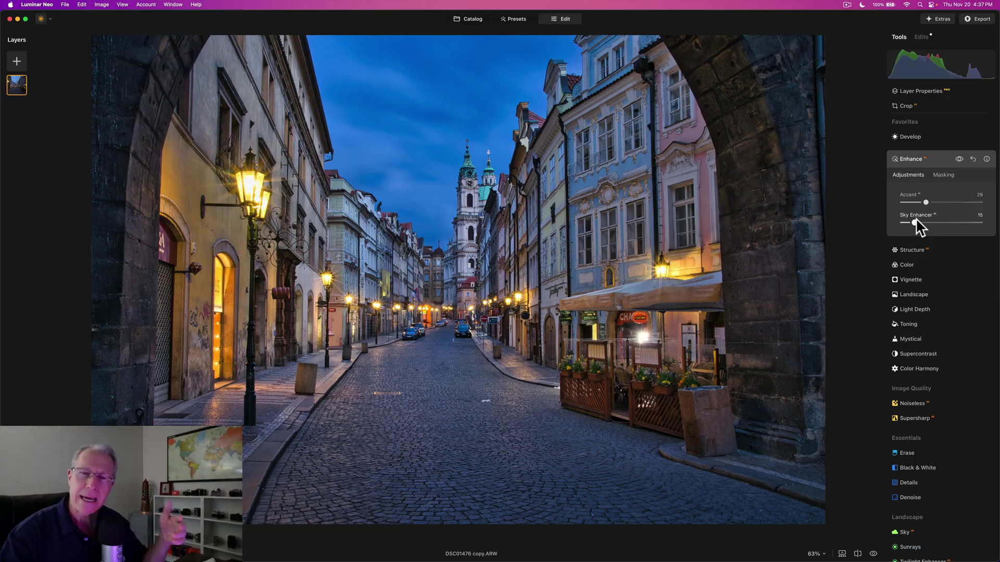
left_click(958, 158)
left_click(958, 158)
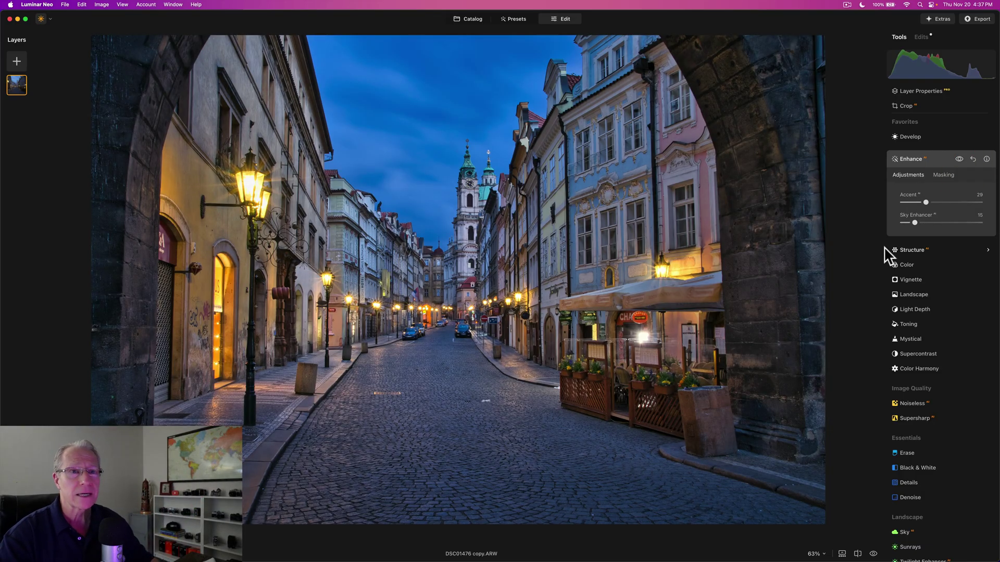
- Give the Color tool Vibrance 5 and switch its HSL section to Hue
left_click(913, 266)
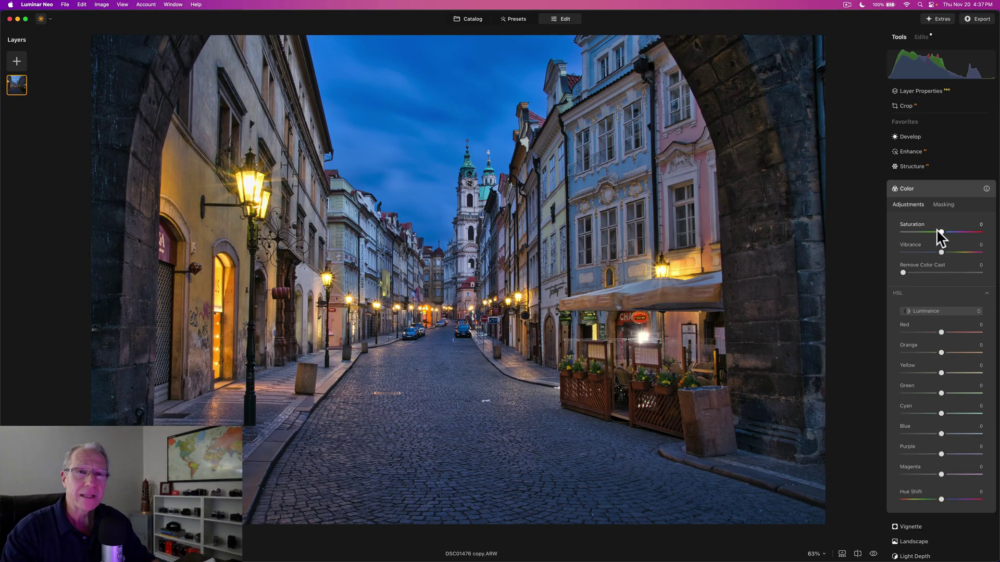
left_click_drag(942, 250, 943, 250)
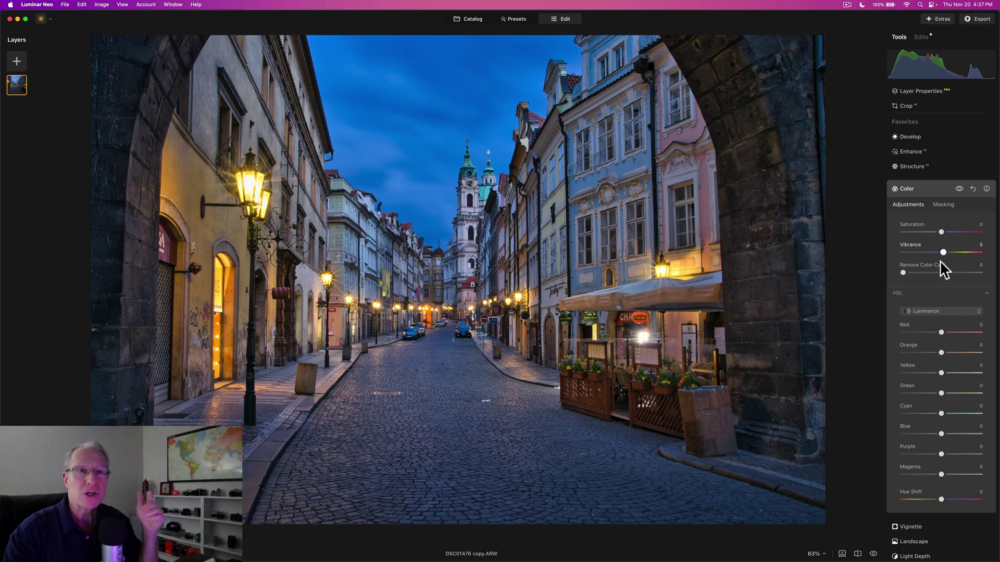
scroll(929, 289, "down", 2)
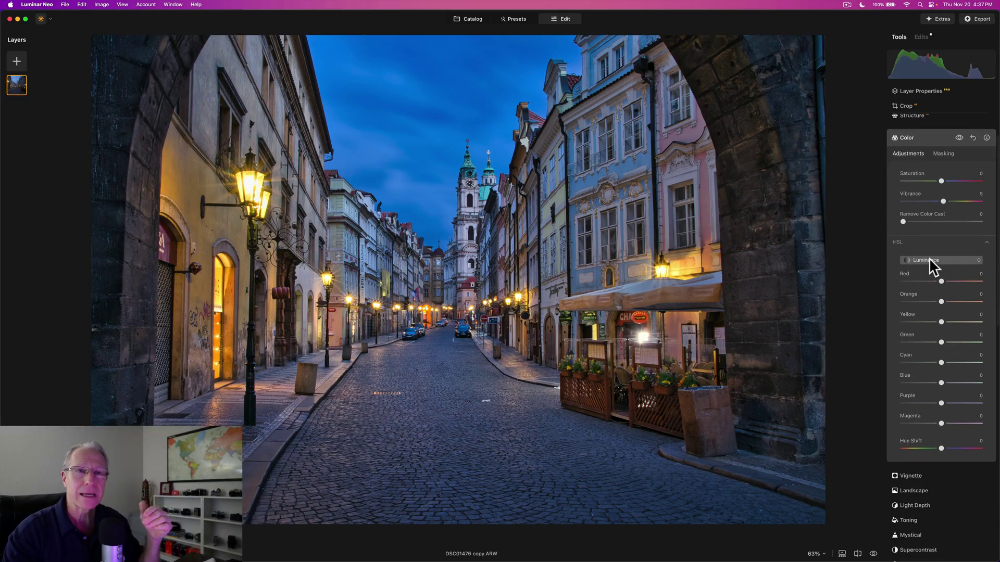
left_click(929, 259)
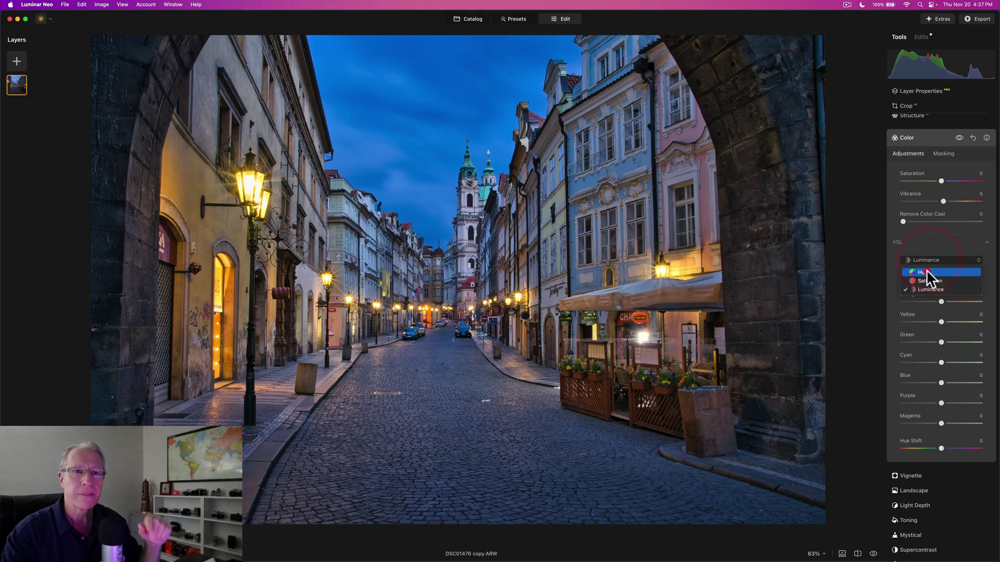
left_click(927, 271)
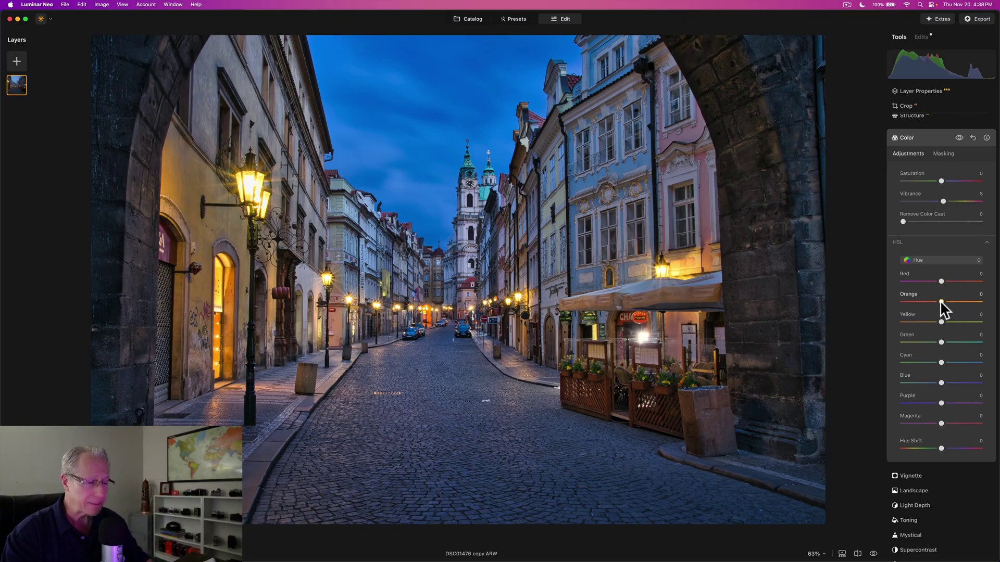
- Shift HSL hues to Orange -31, Yellow -40 and Green -11, comparing with Color toggled off and on
left_click_drag(935, 300, 928, 319)
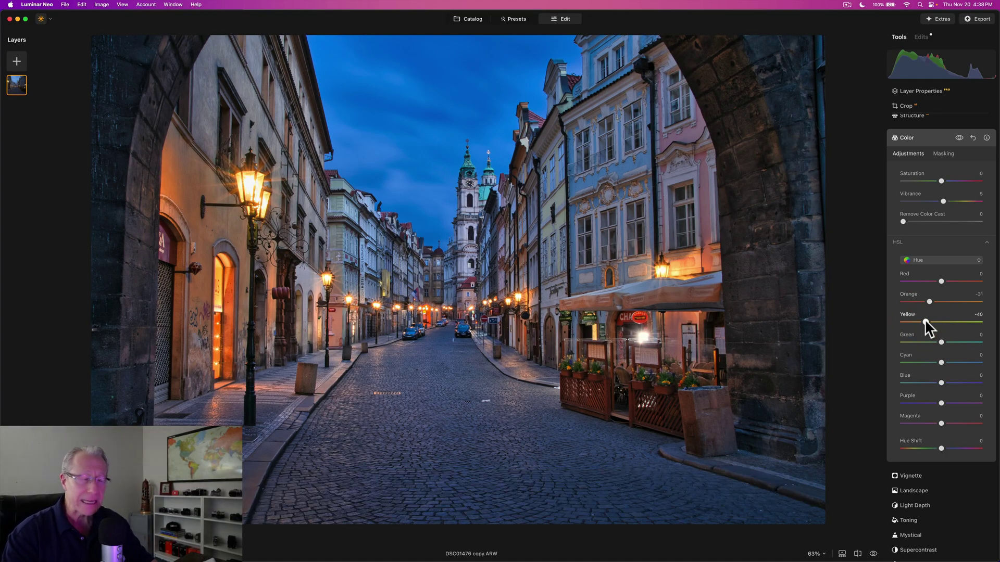
left_click_drag(942, 342, 938, 341)
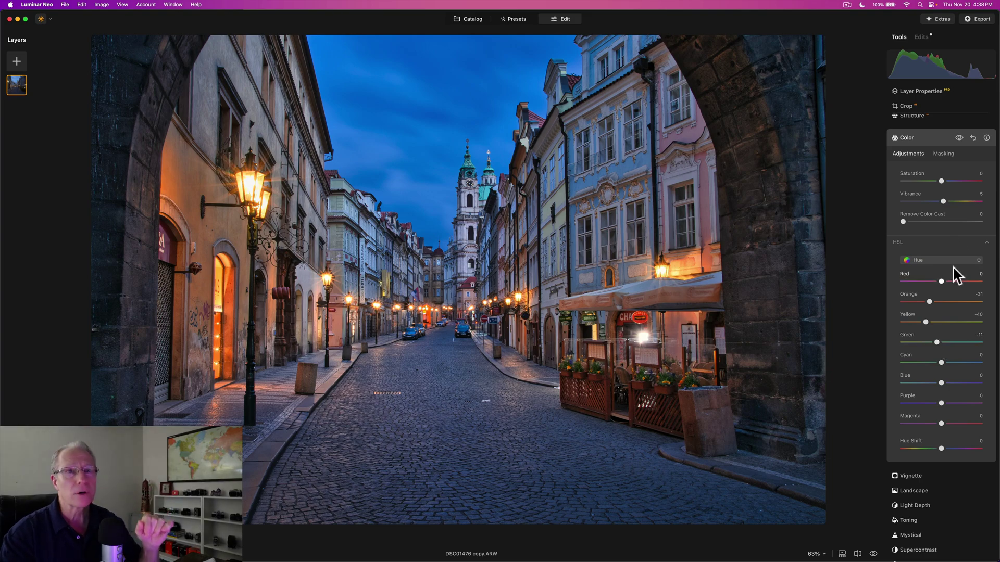
left_click(958, 138)
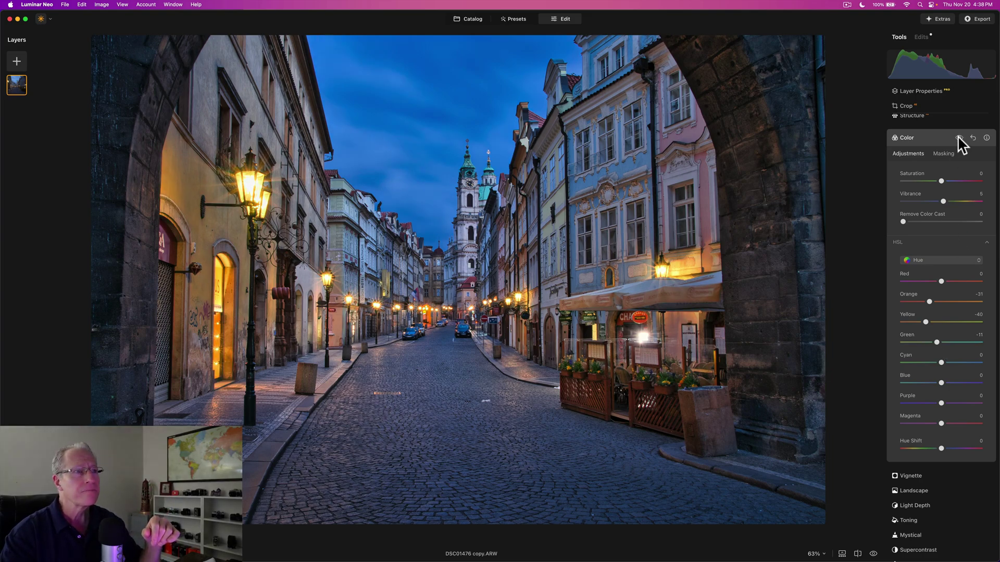
left_click(958, 138)
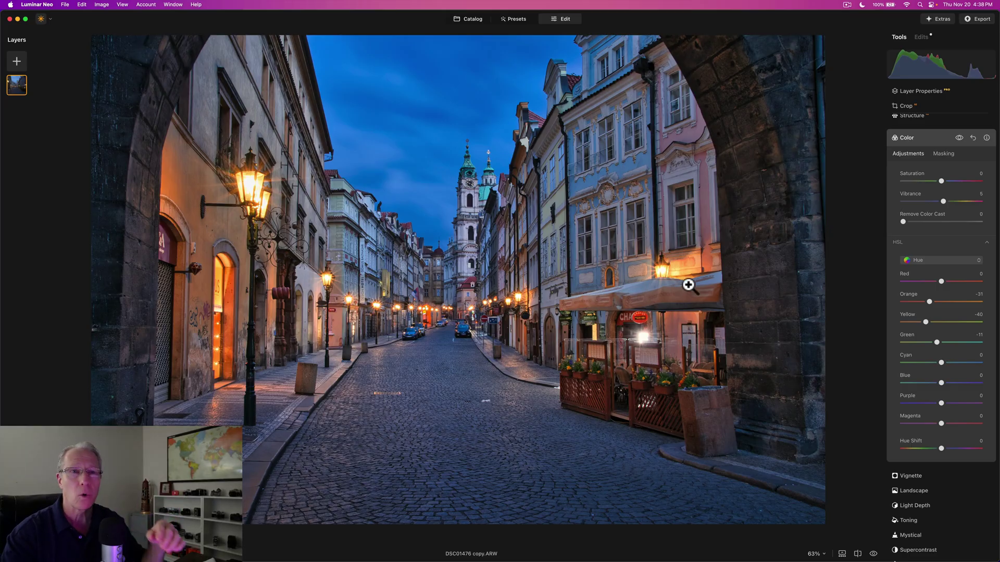
left_click(917, 259)
- Set HSL saturation to Red 7, Orange 7, Yellow 6, Green -57 and Blue -53
left_click(917, 280)
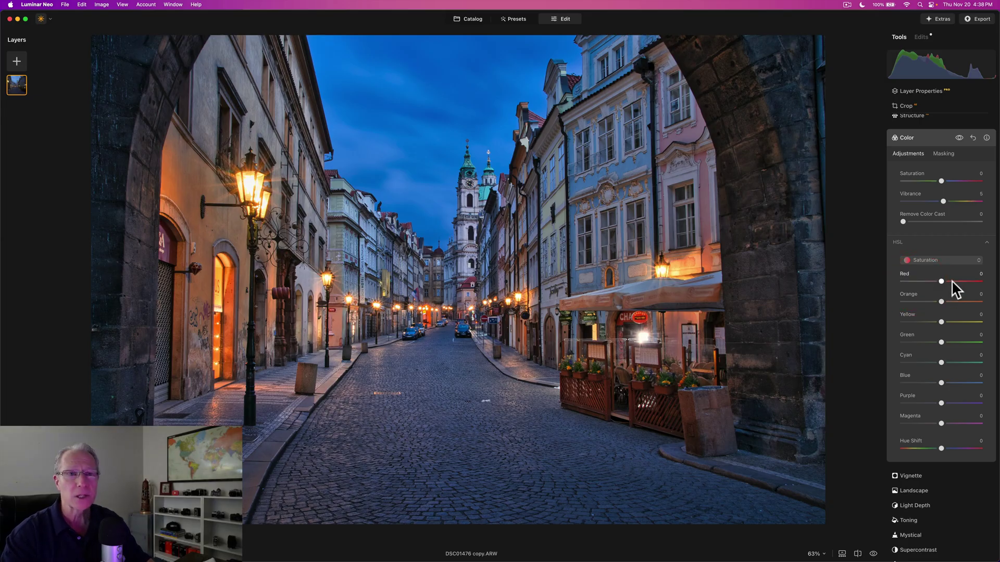
left_click_drag(944, 279, 947, 280)
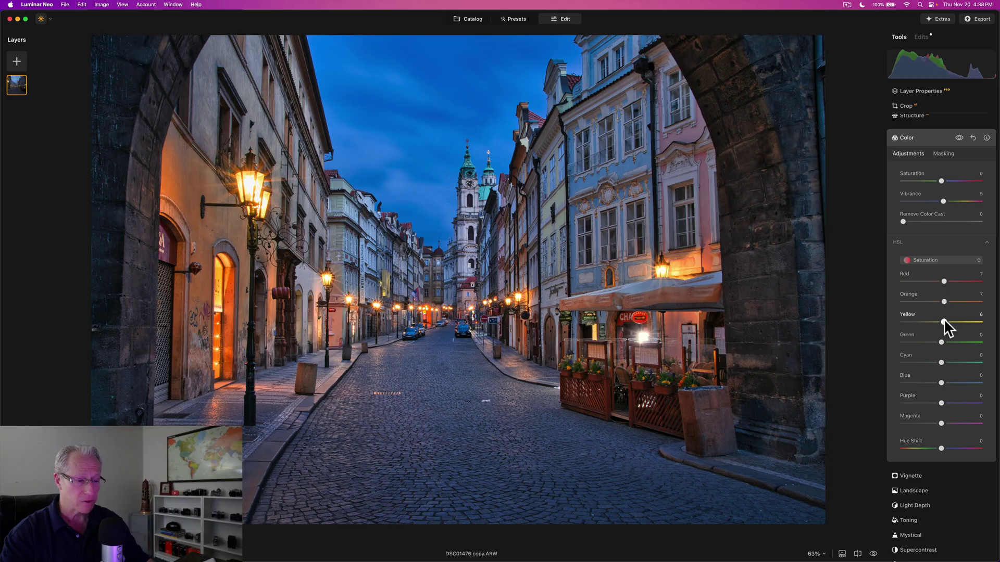
left_click_drag(941, 342, 918, 344)
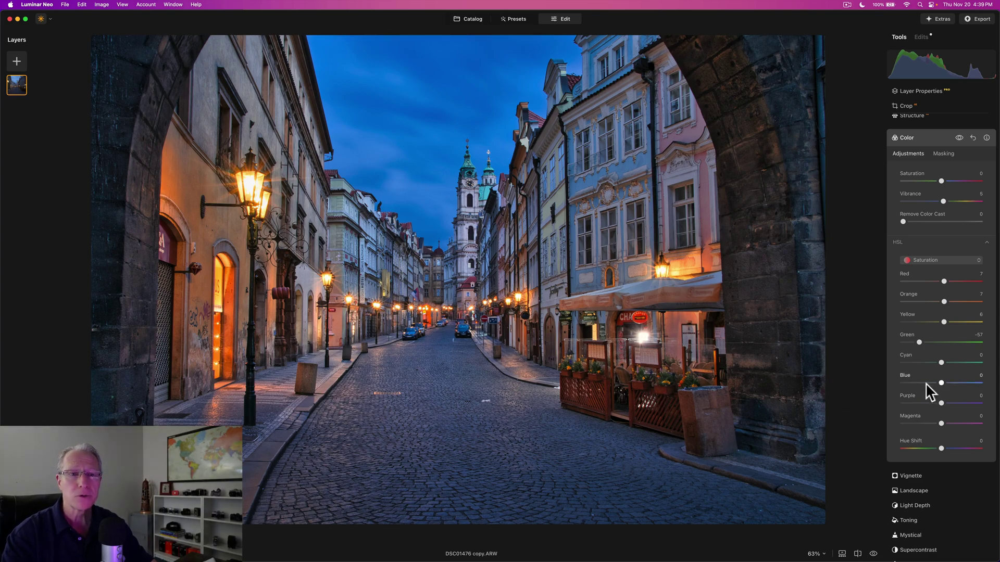
left_click_drag(927, 384, 919, 384)
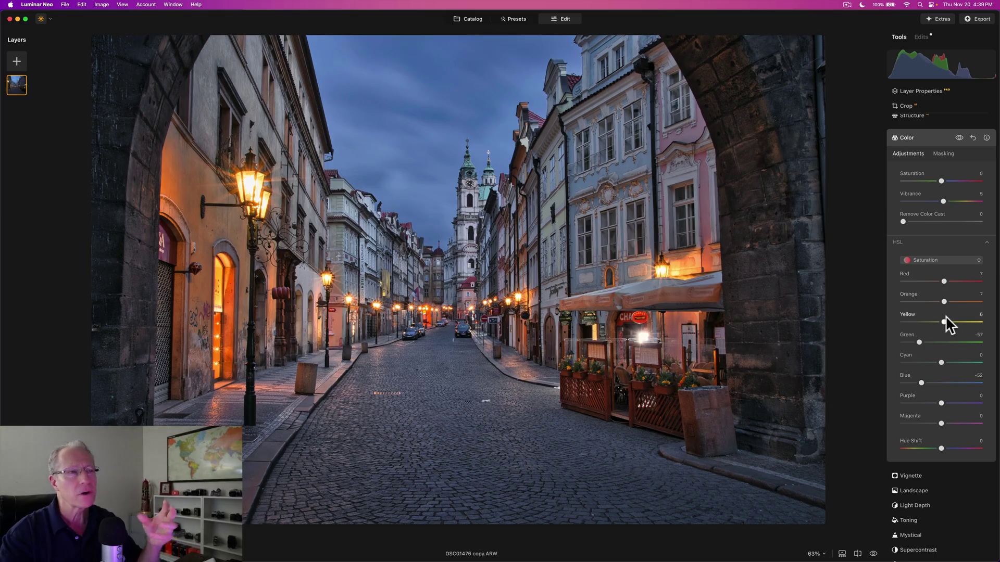
- Compare with Color toggled off and on, then switch HSL to Luminance
left_click(960, 137)
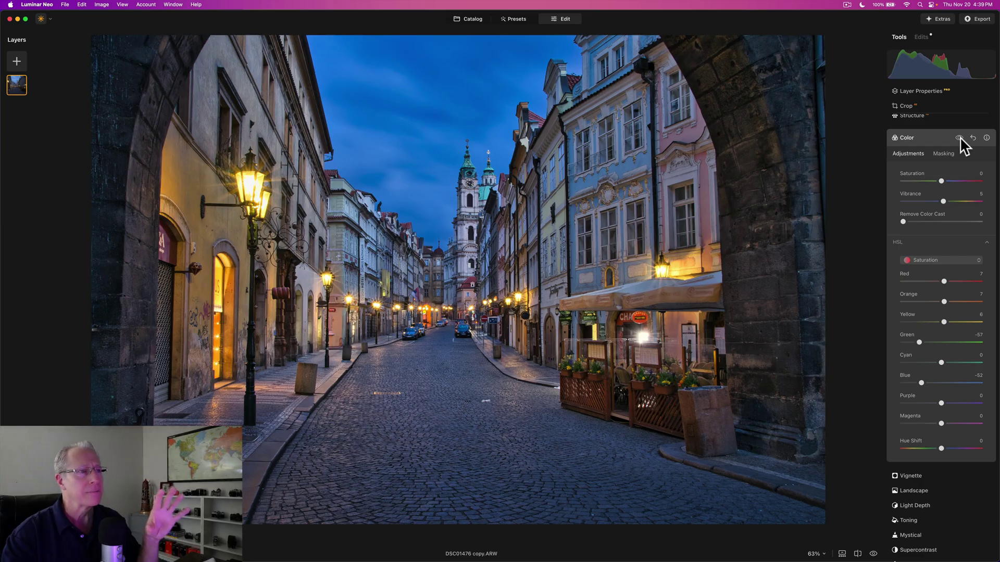
left_click(958, 138)
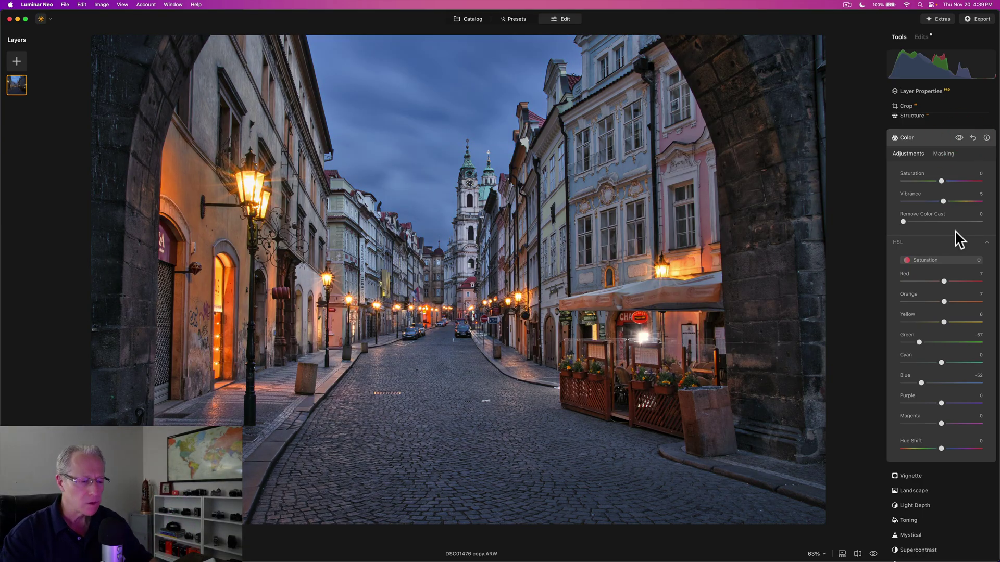
left_click(932, 259)
left_click(932, 289)
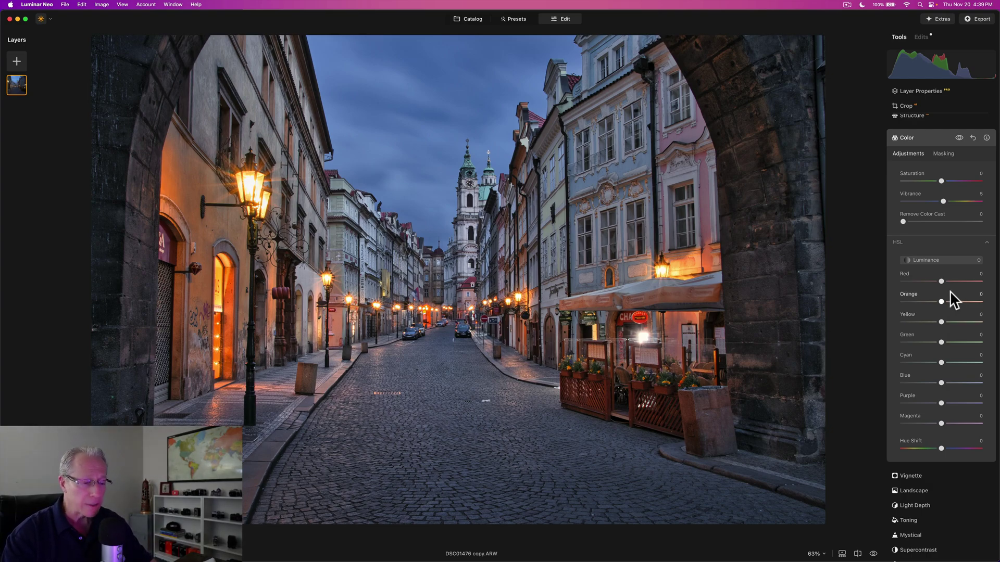
- Set HSL luminance: raise Red, darken Green, Cyan -51, Blue -48, Purple -46, Magenta -43
left_click_drag(942, 280, 920, 339)
left_click(927, 341)
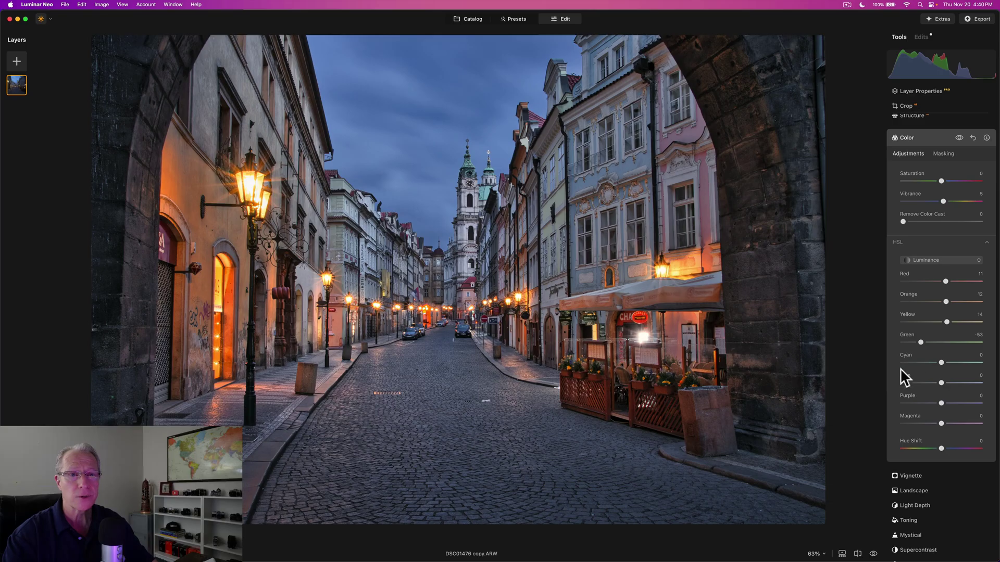
left_click(918, 362)
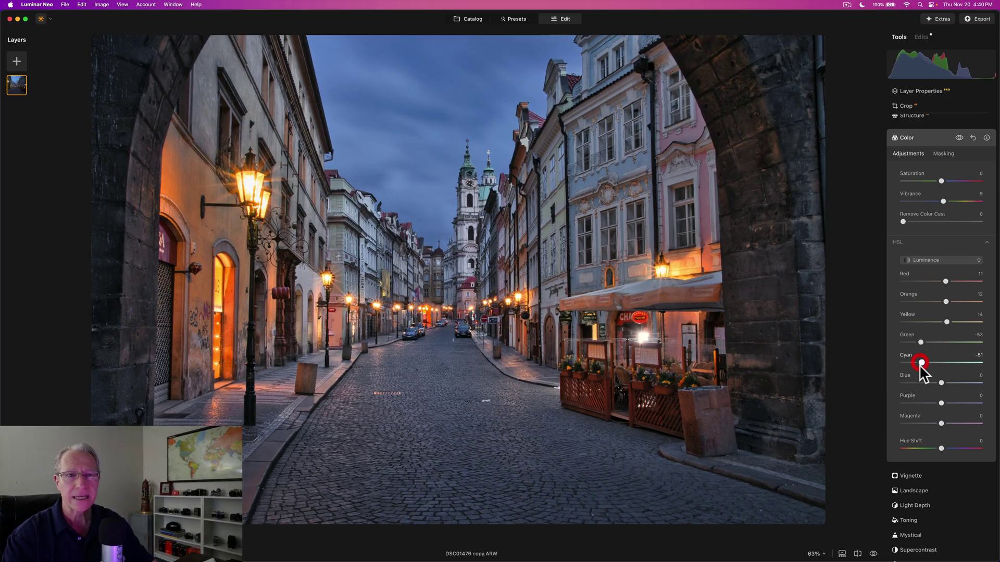
left_click(921, 383)
left_click(923, 403)
left_click(924, 424)
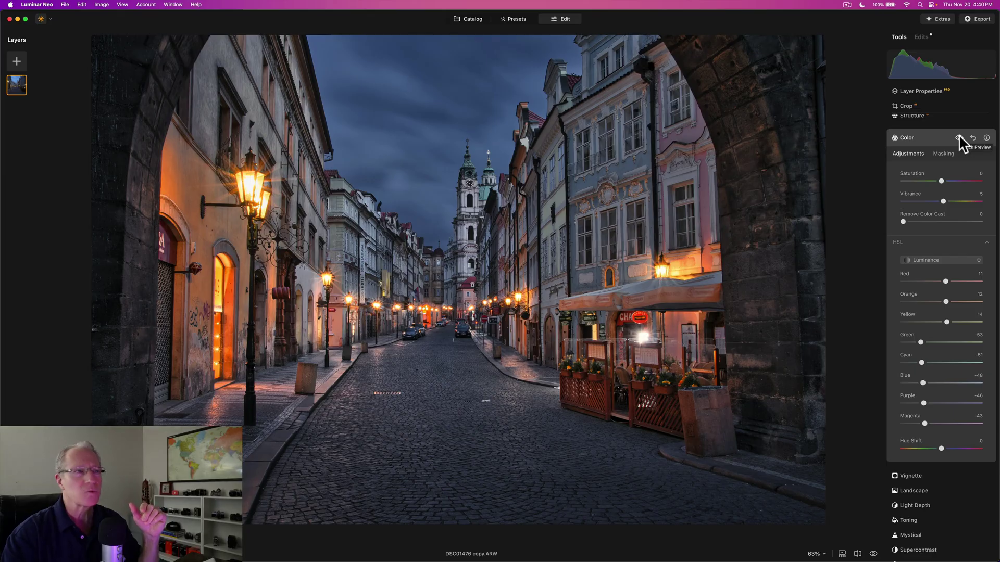
- Compare with the Color edits hidden, restore them and collapse the Color settings
left_click(958, 137)
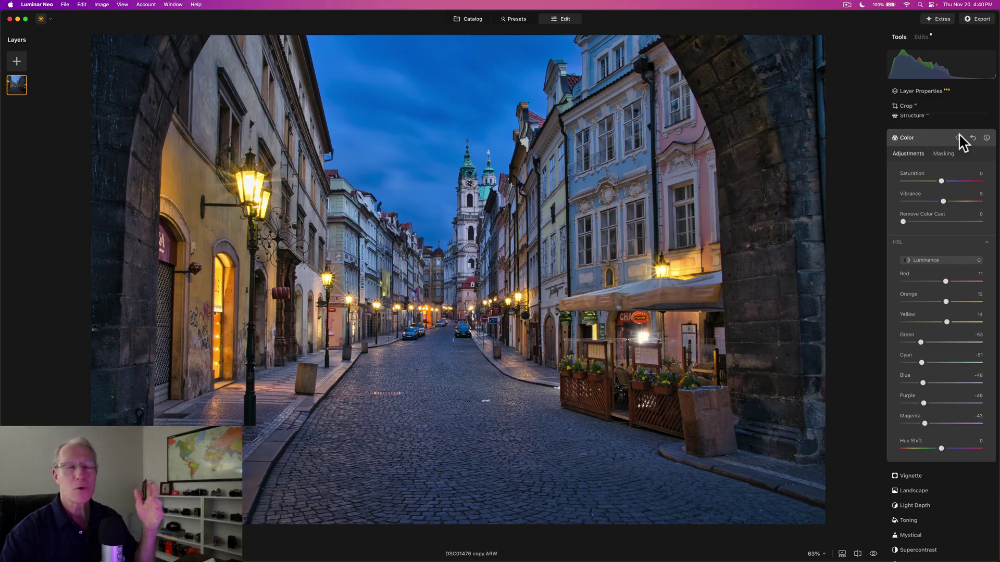
left_click(958, 135)
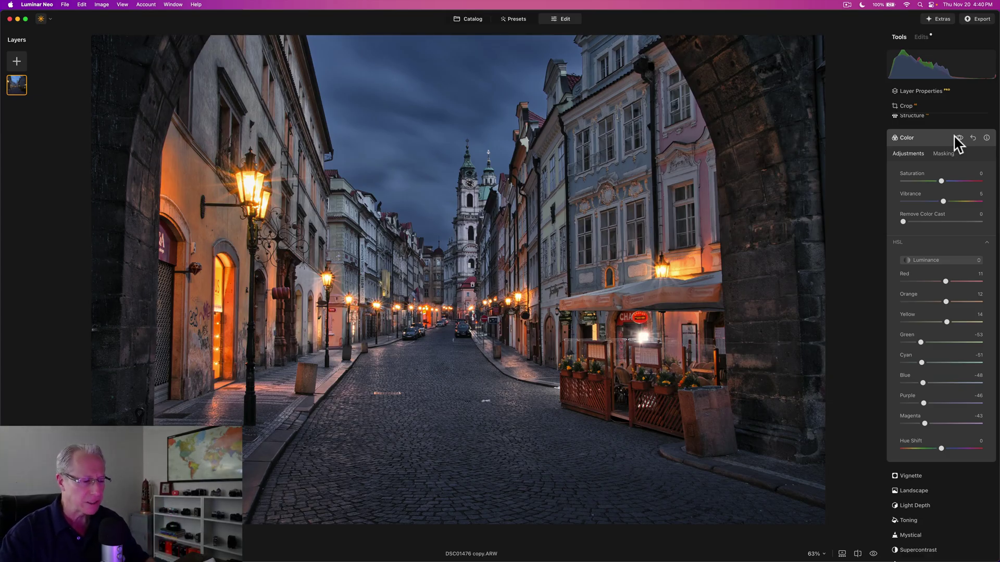
left_click(927, 136)
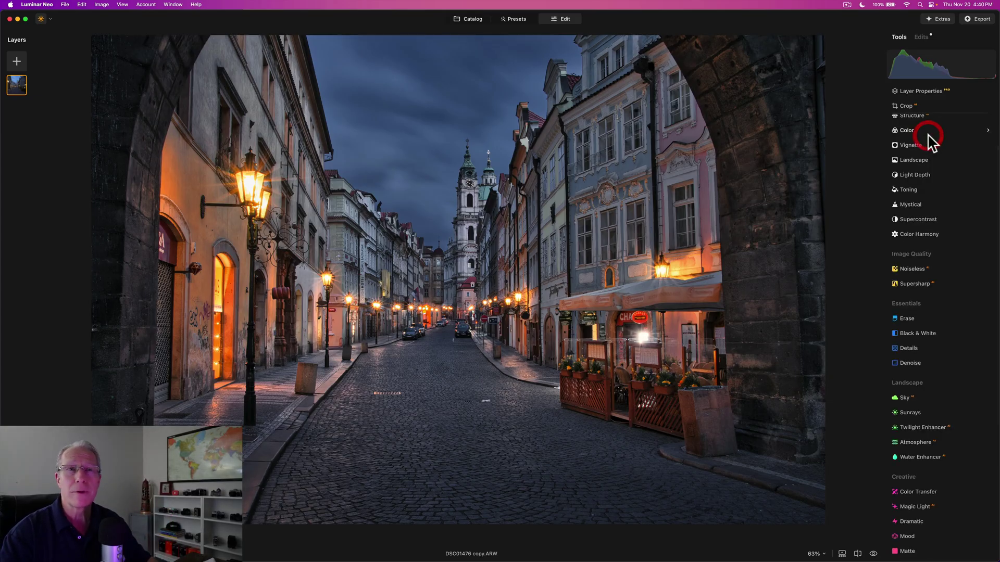
- Apply Mystical at Amount 25, compare it on and off, then collapse the tool
left_click(917, 210)
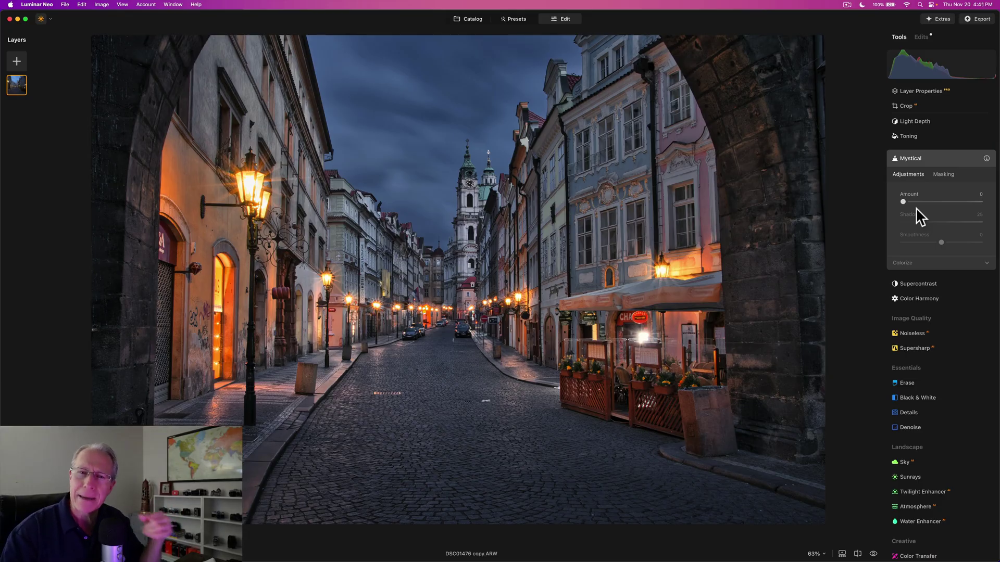
left_click(918, 202)
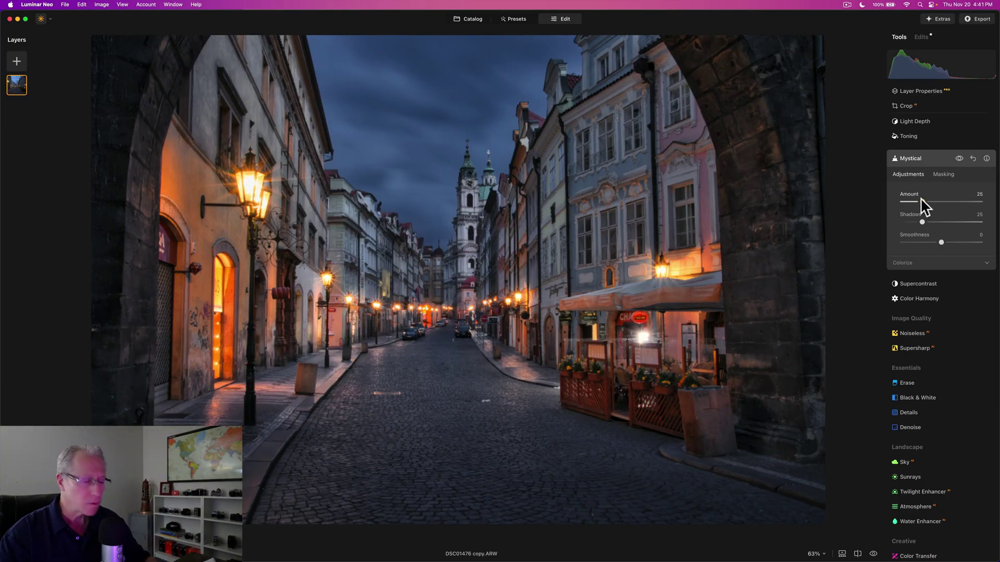
left_click(960, 159)
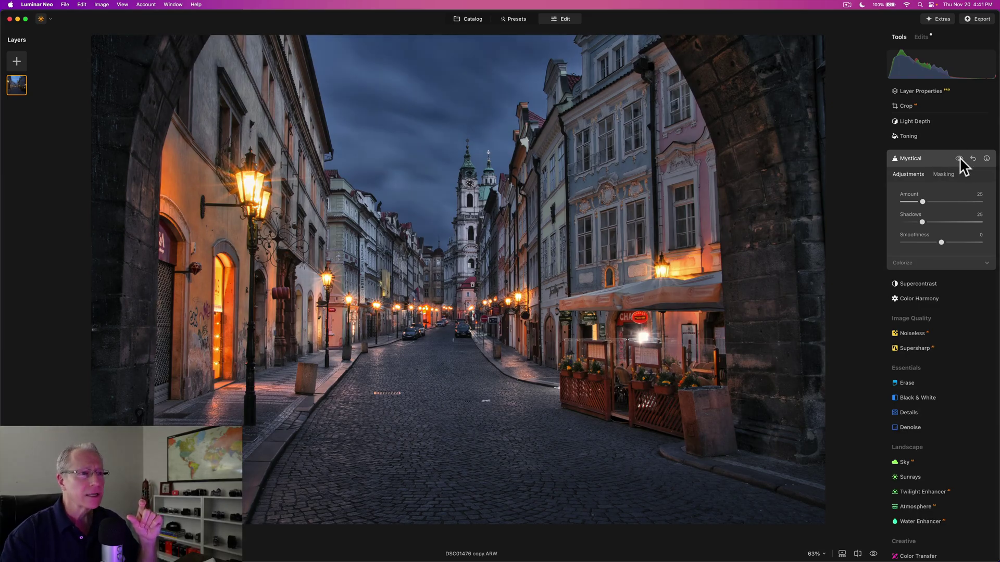
left_click(959, 159)
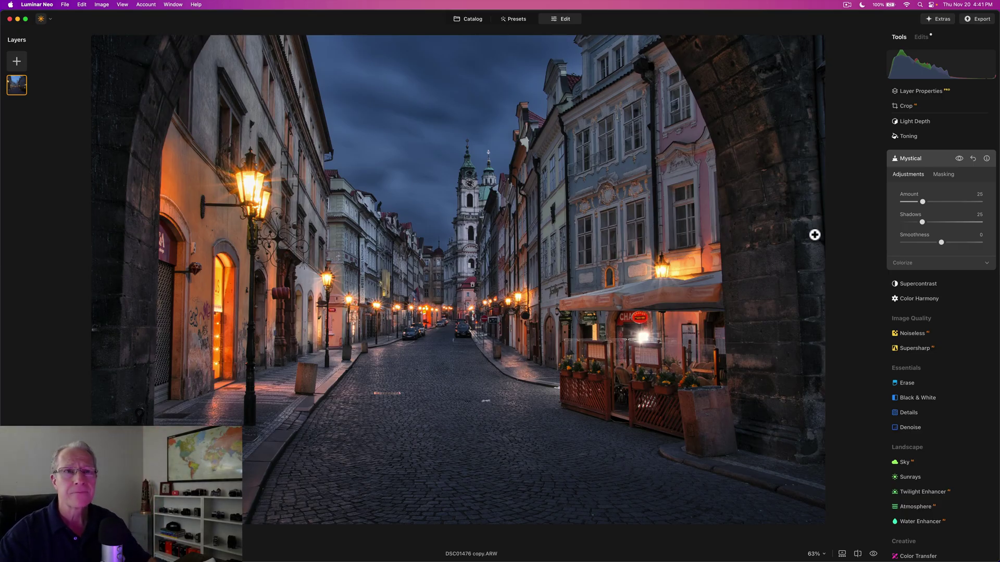
left_click(911, 158)
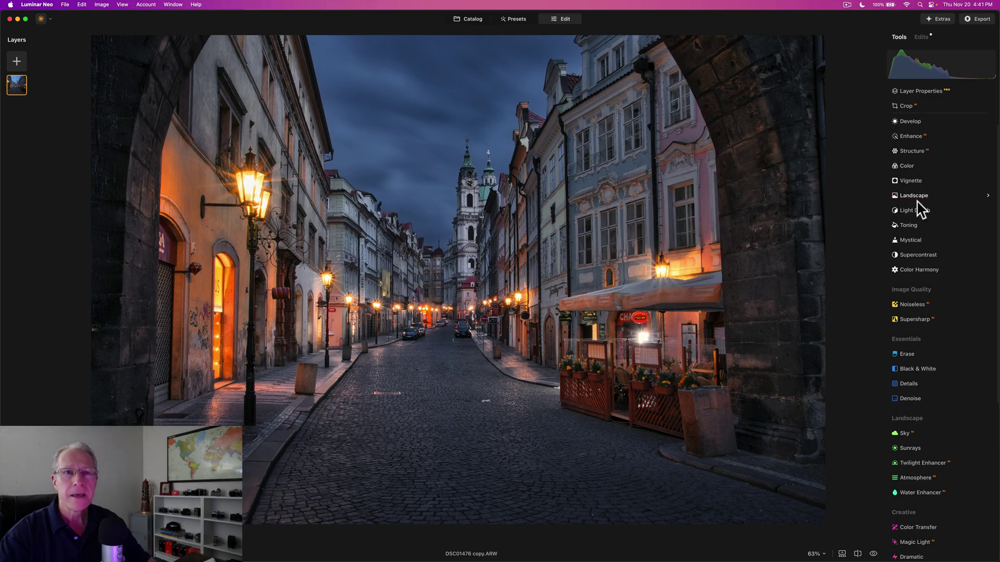
- Set Landscape Golden Hour to 17 and Dehaze to 18, compare, then collapse the tool
left_click(917, 199)
scroll(917, 196, "down", 1)
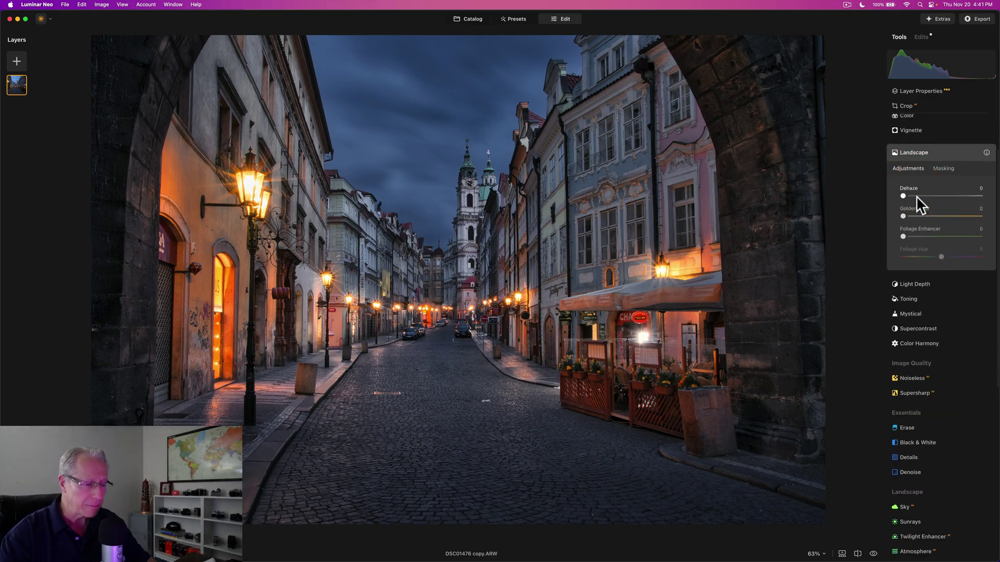
left_click(915, 216)
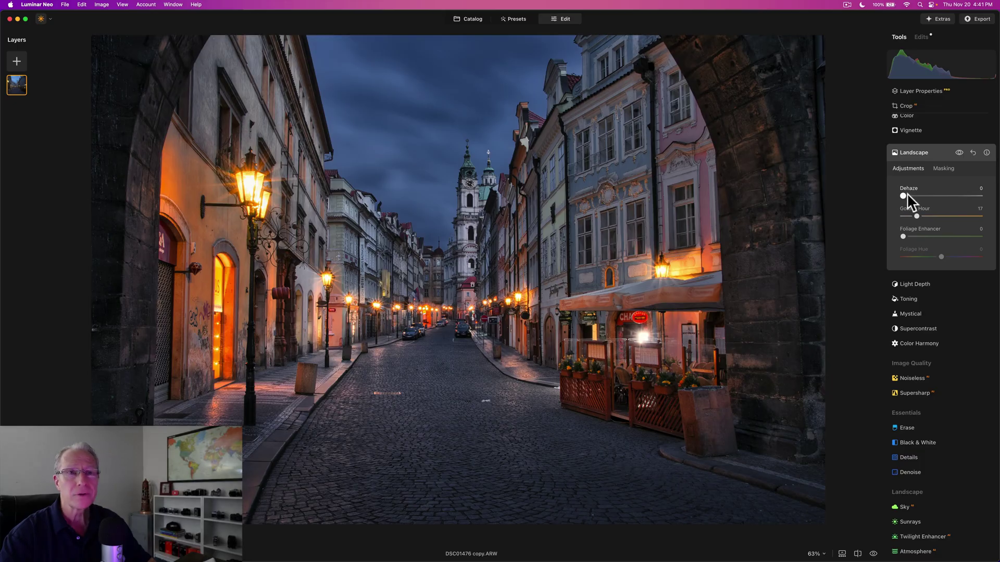
left_click_drag(918, 197, 919, 196)
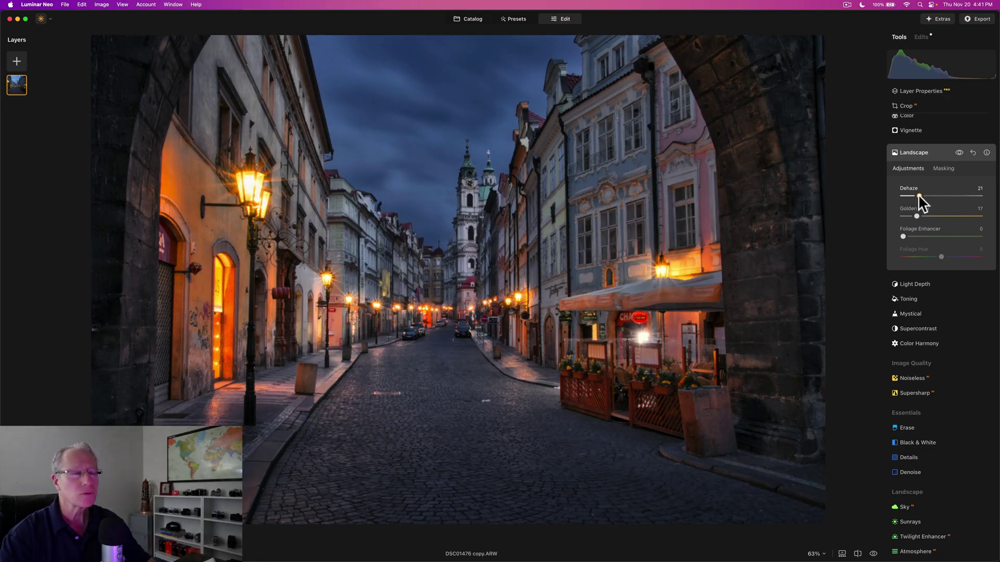
left_click(960, 152)
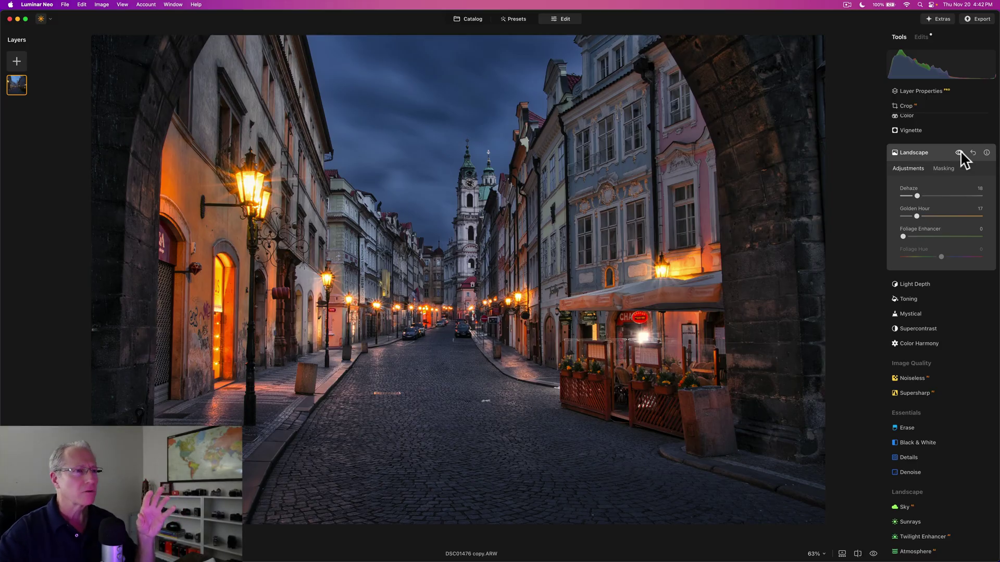
left_click(931, 152)
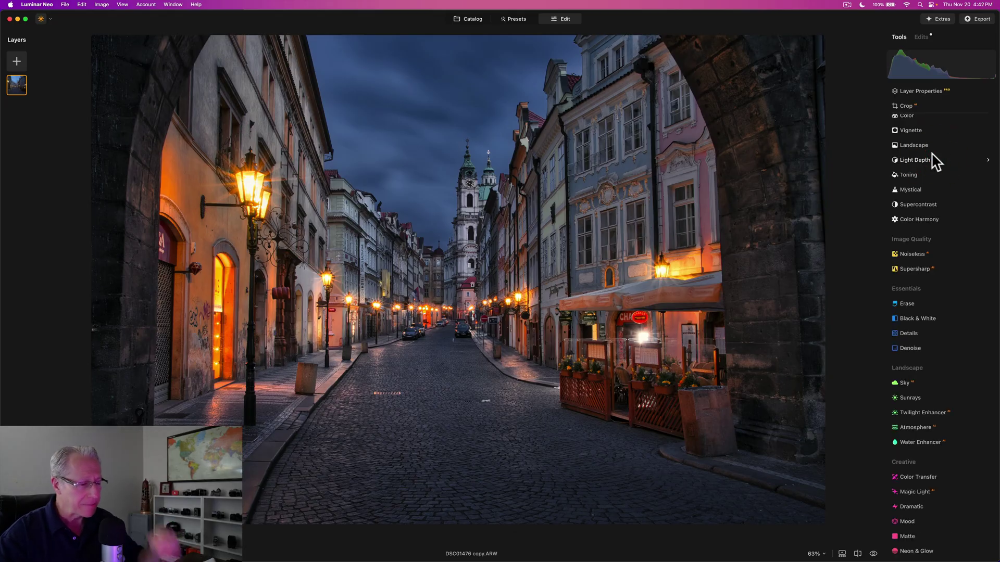
- Set Vignette Amount -49, Feather 100 and Inner Light 30, compare, then collapse it
scroll(917, 155, "up", 1)
scroll(918, 155, "up", 2)
left_click(912, 159)
left_click_drag(940, 206, 916, 225)
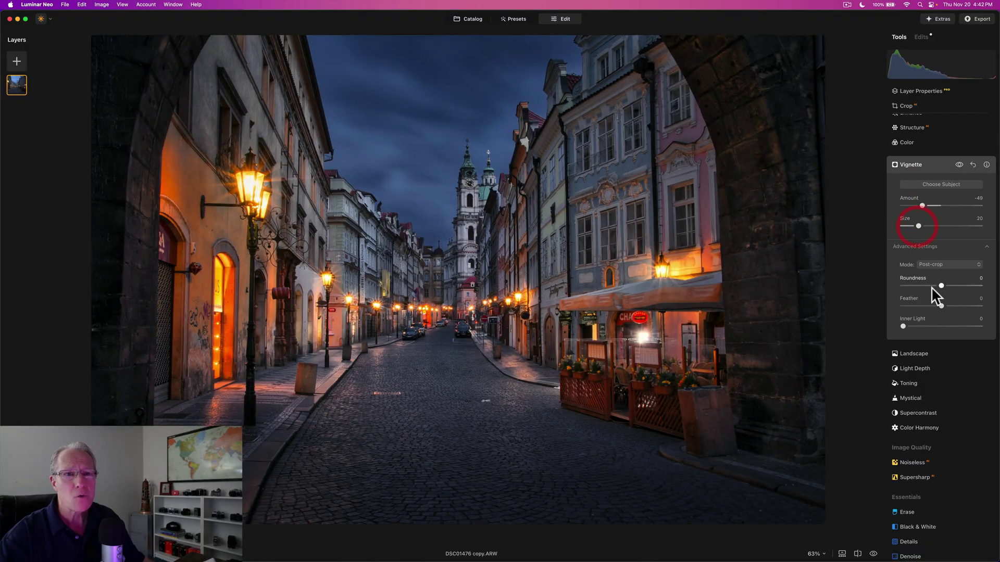
left_click_drag(940, 305, 980, 306)
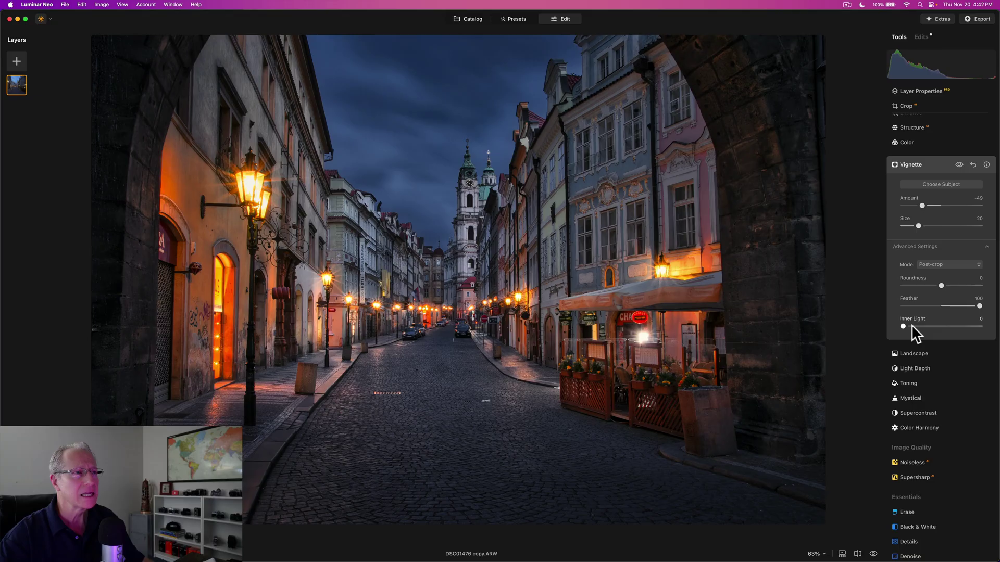
left_click(912, 327)
left_click(924, 324)
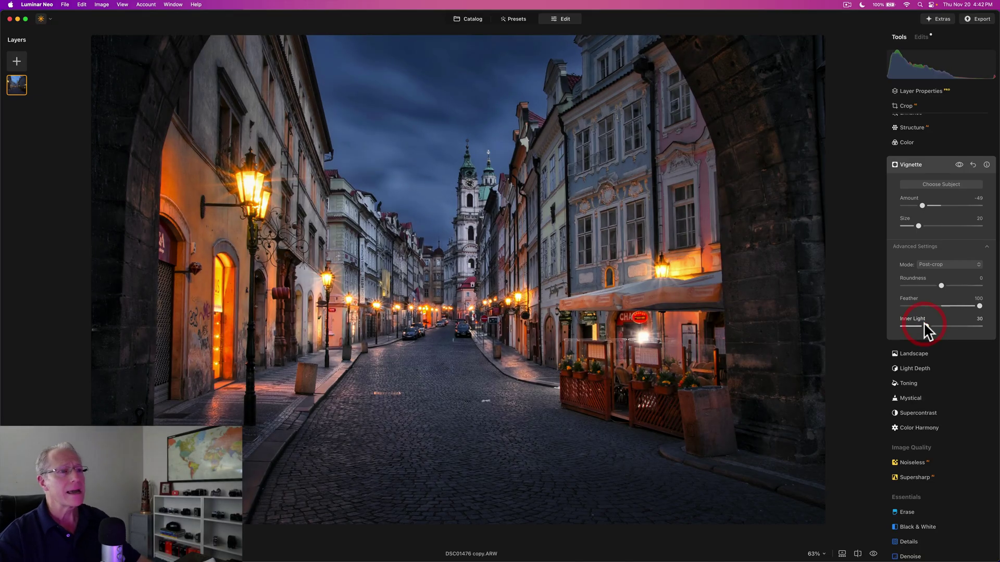
left_click(960, 162)
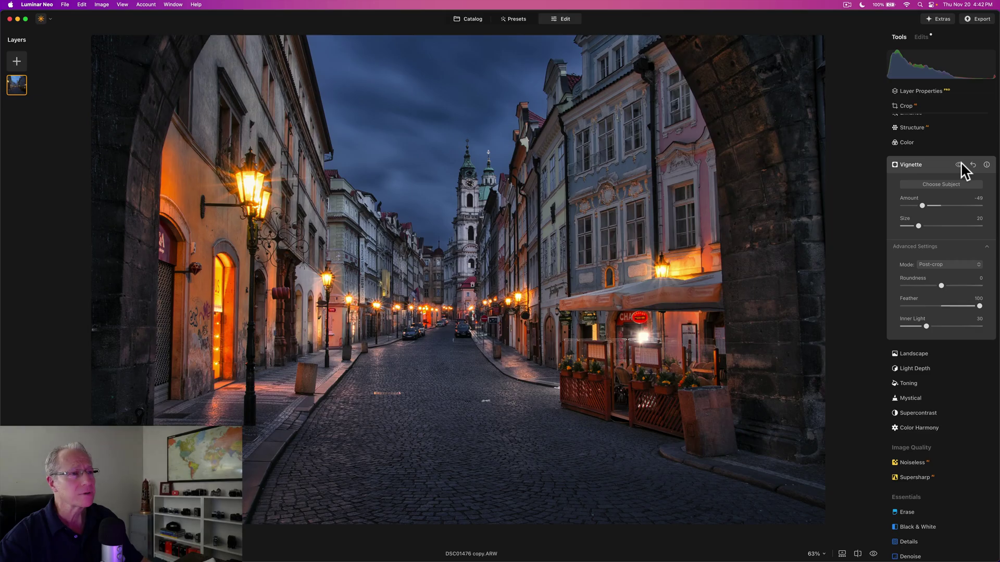
left_click(960, 165)
left_click(934, 165)
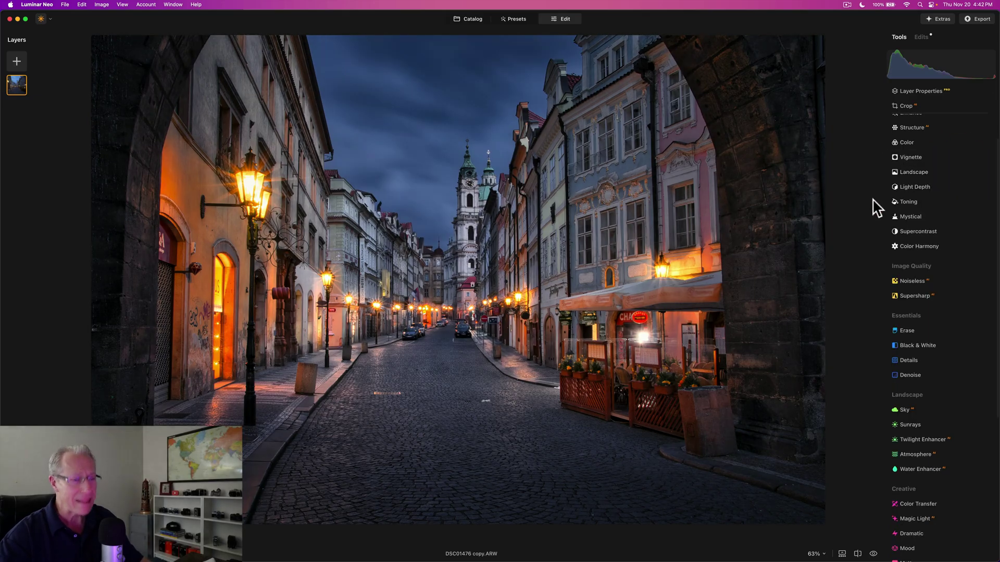
key("backslash")
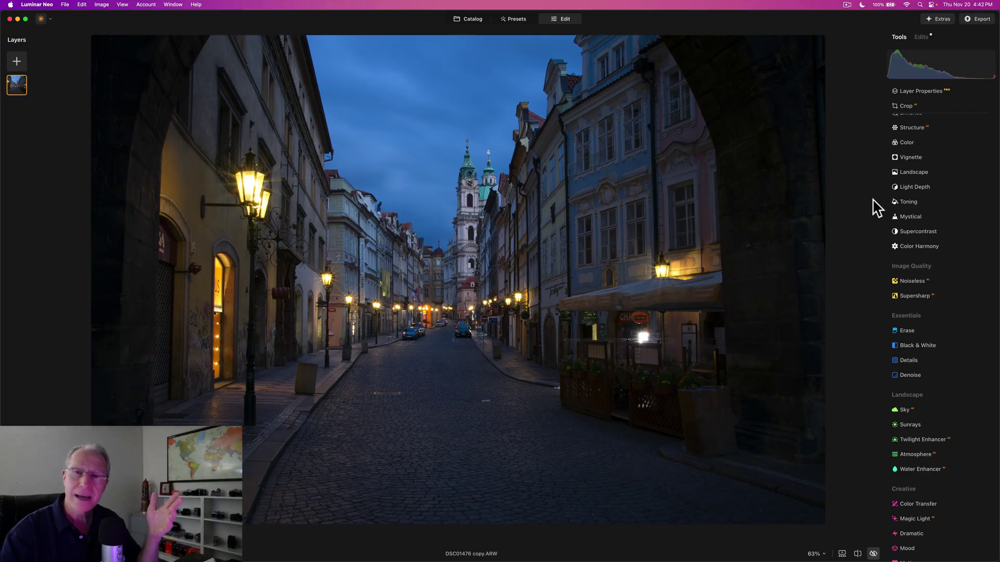
key("backslash")
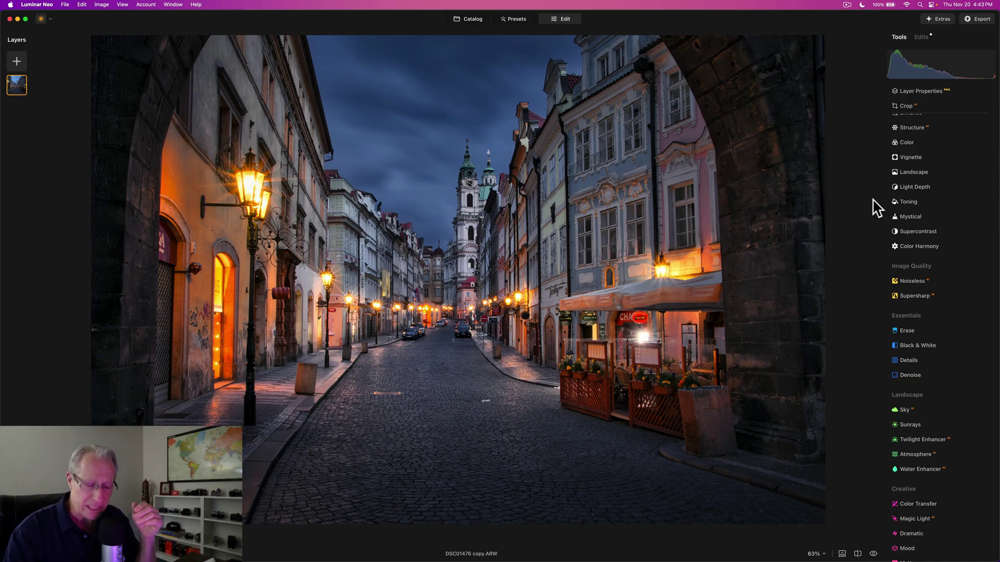
key("backslash")
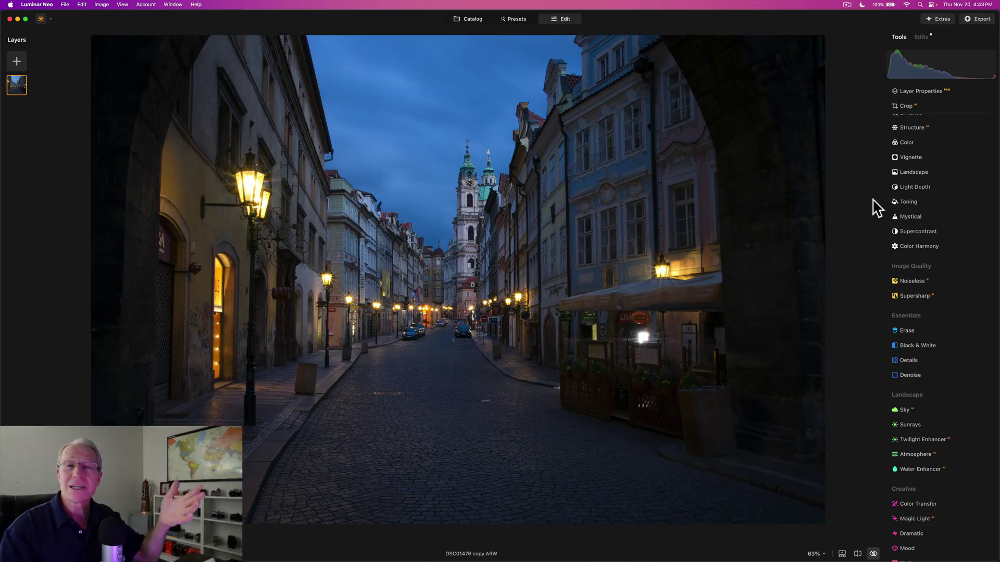
key("backslash")
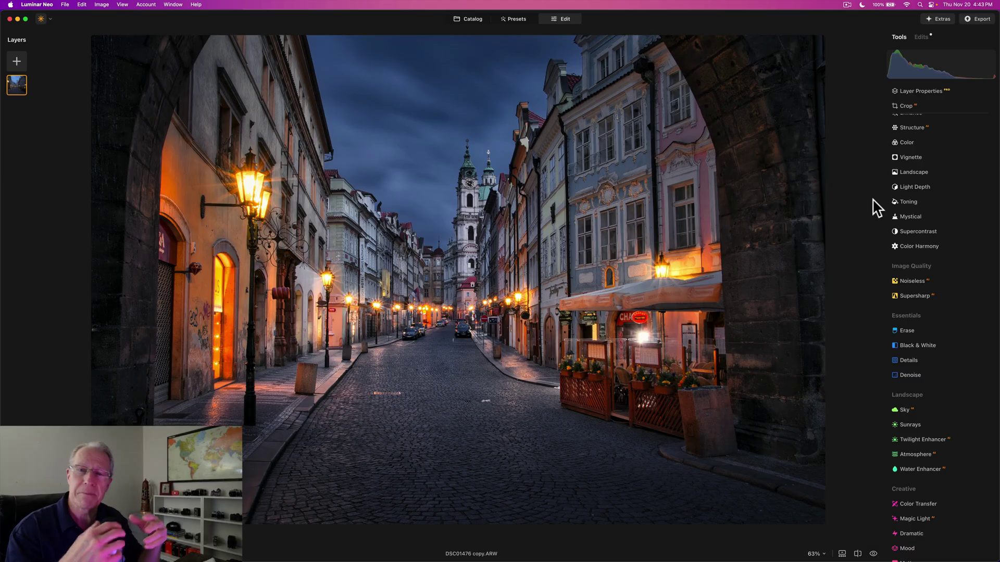